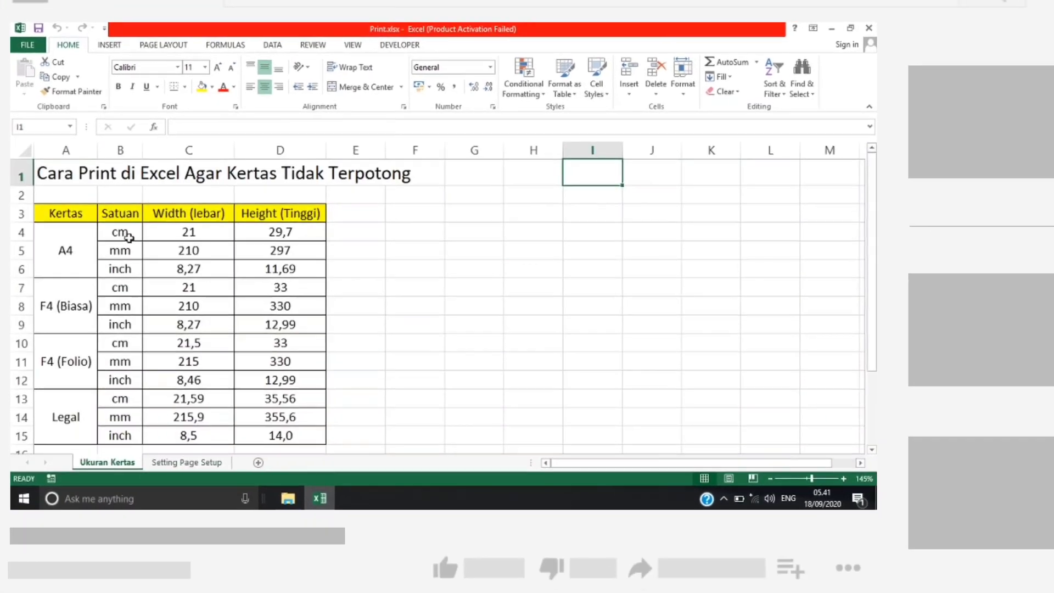
{"action": "left_click", "coordinate": [68, 345]}
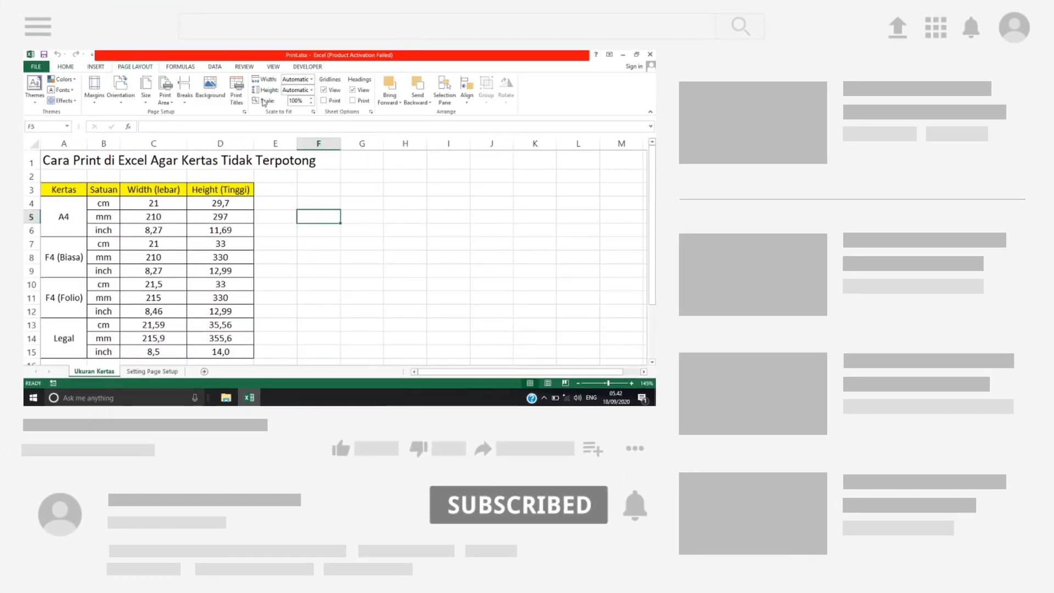
{"action": "left_click", "coordinate": [245, 112]}
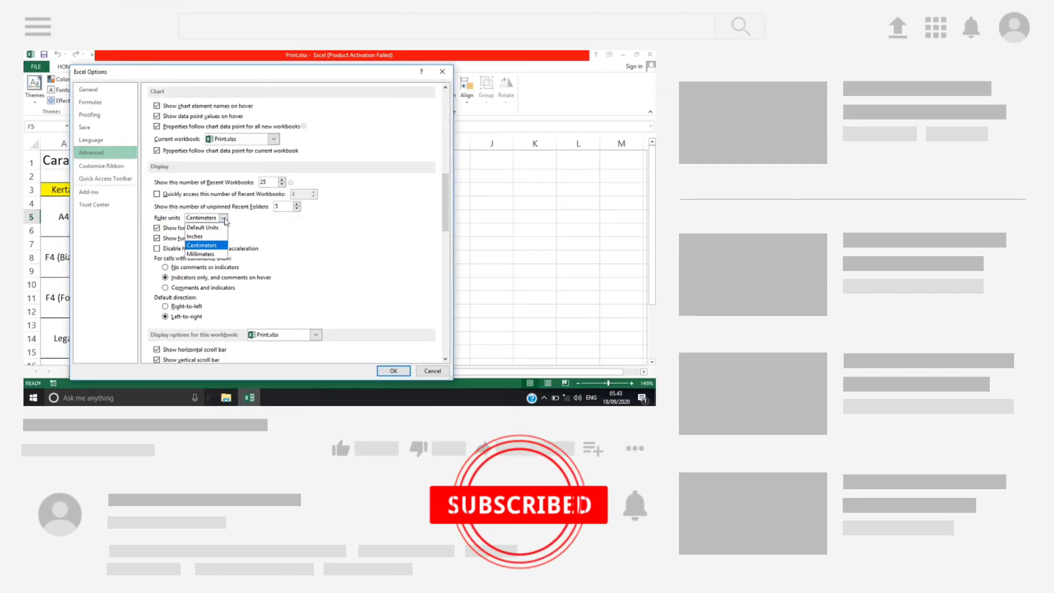
{"action": "left_click", "coordinate": [213, 247]}
{"action": "left_click", "coordinate": [392, 370]}
{"action": "left_click", "coordinate": [63, 338]}
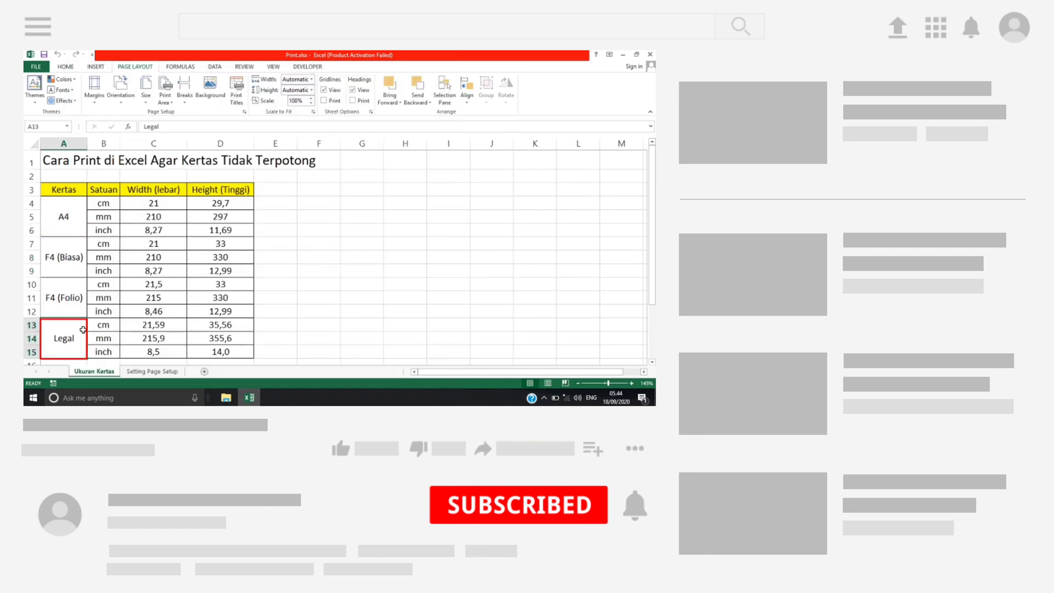
{"action": "left_click", "coordinate": [153, 284]}
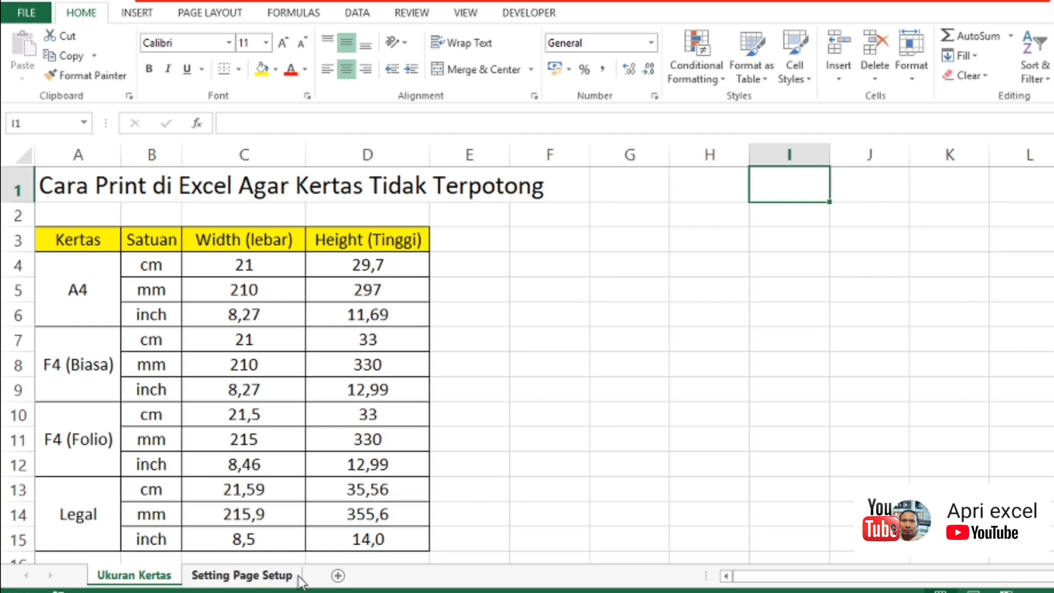
Look over the Setting Page Setup sheet and review the A4, F4 (Biasa), F4 (Folio) and Legal entries on the Ukuran Kertas sheet
{"action": "left_click", "coordinate": [241, 575]}
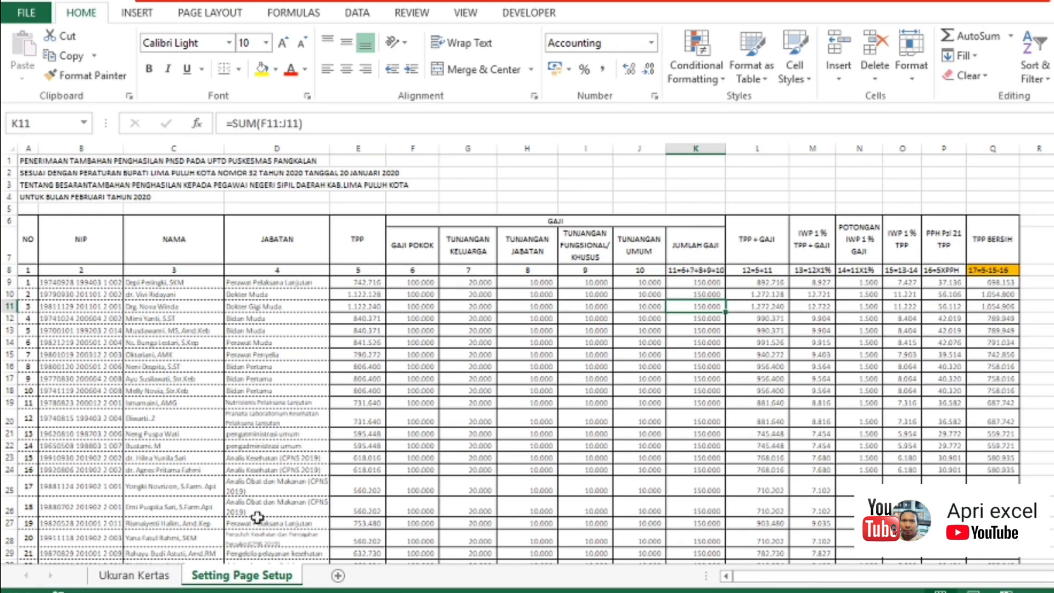
{"action": "left_click", "coordinate": [140, 575]}
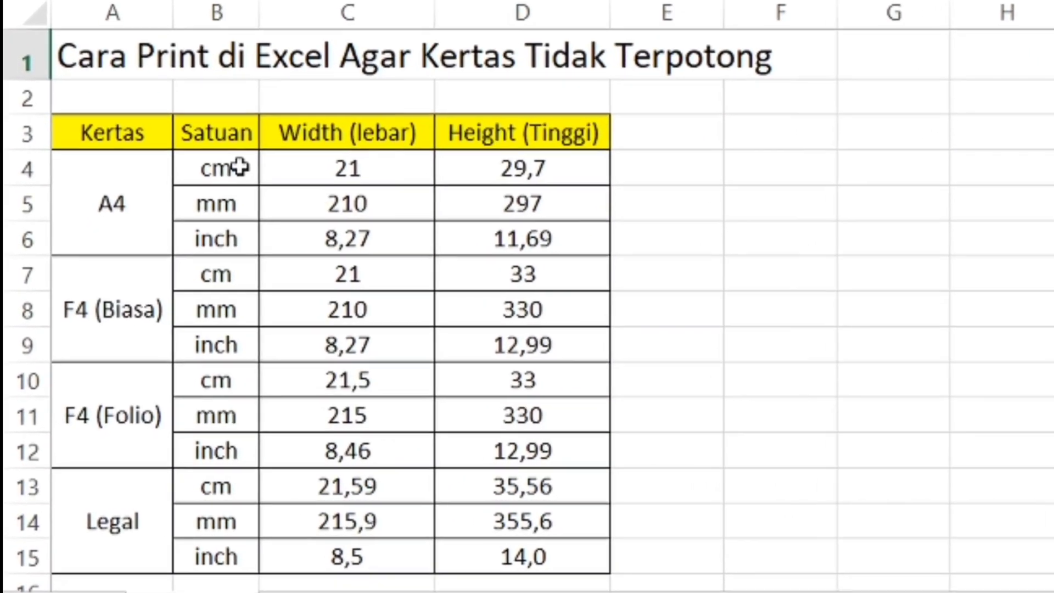
{"action": "left_click", "coordinate": [138, 228]}
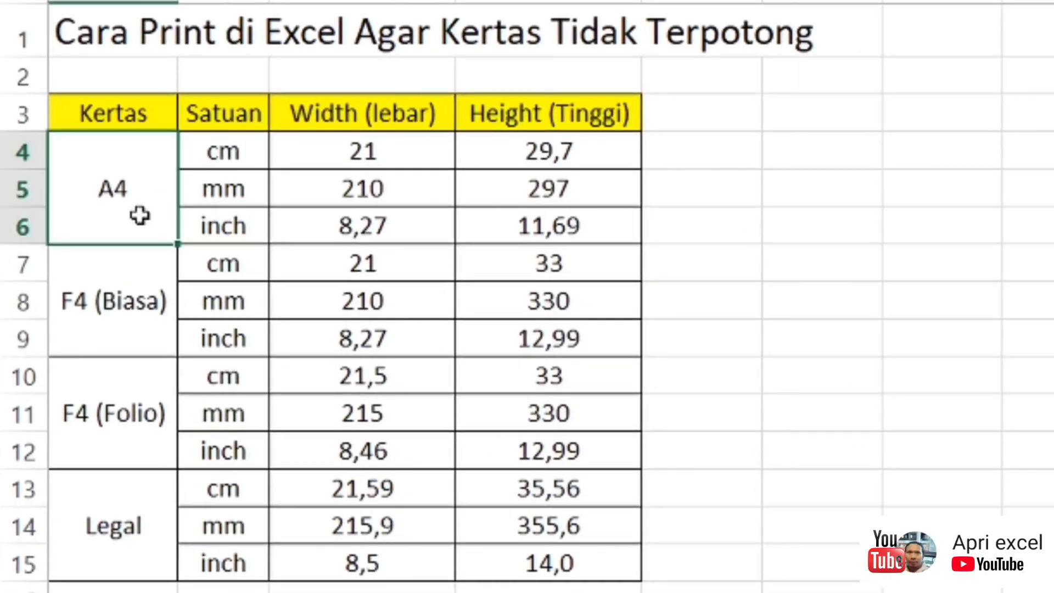
{"action": "left_click", "coordinate": [150, 295]}
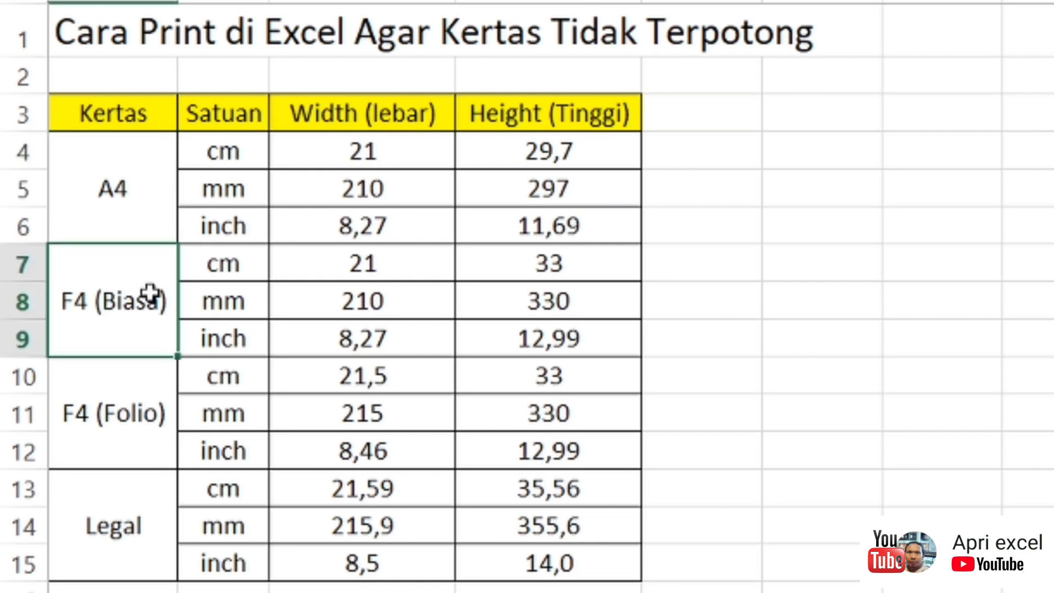
{"action": "left_click", "coordinate": [118, 408]}
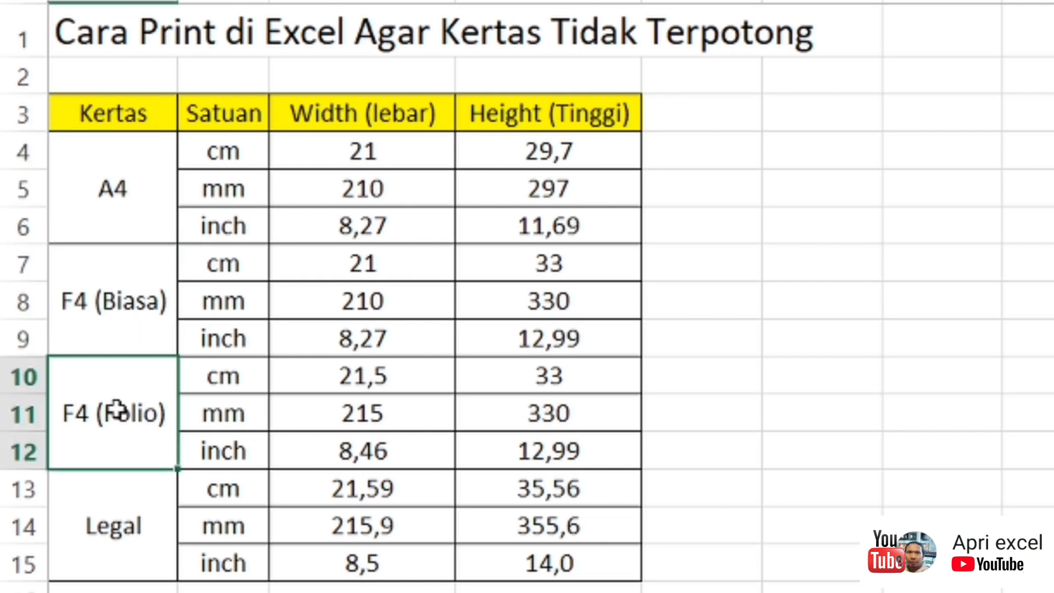
{"action": "left_click", "coordinate": [144, 525]}
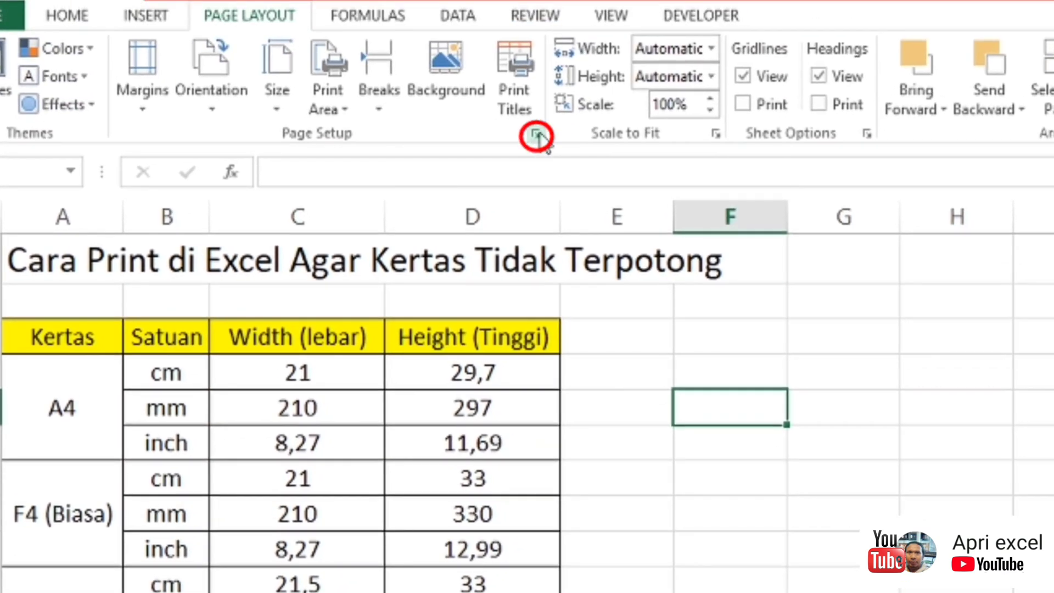
Examine the sheet's margin settings in the Page Setup dialog and close it without changes
{"action": "left_click", "coordinate": [536, 134]}
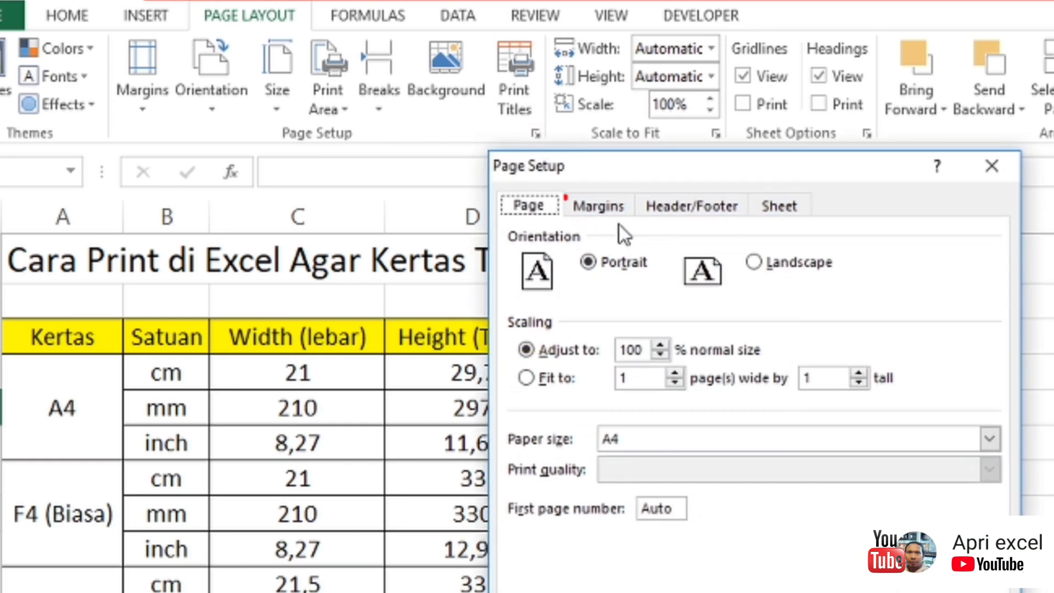
{"action": "left_click", "coordinate": [605, 214]}
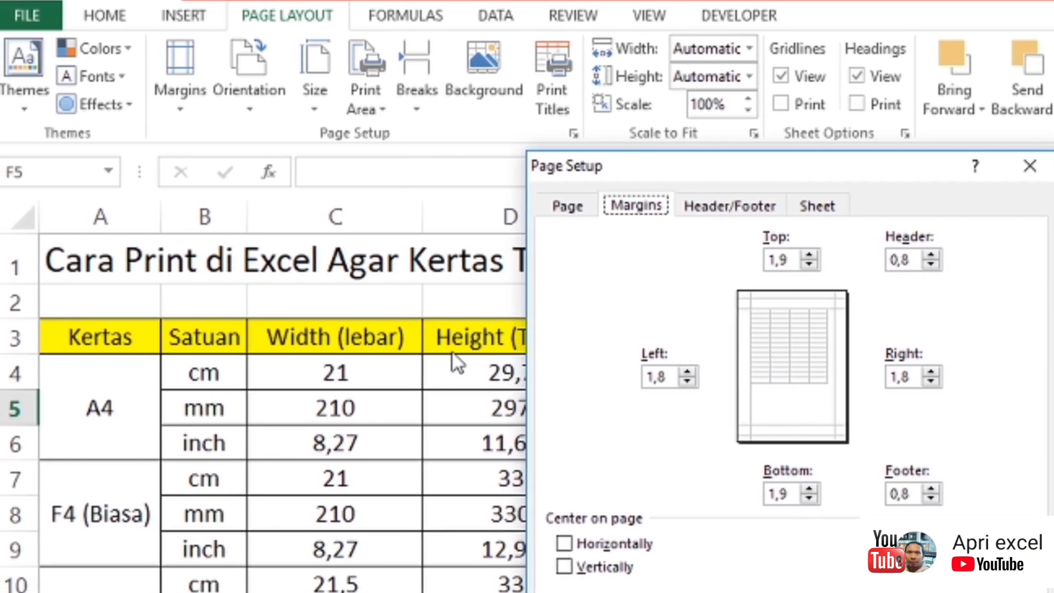
{"action": "left_click", "coordinate": [1042, 166]}
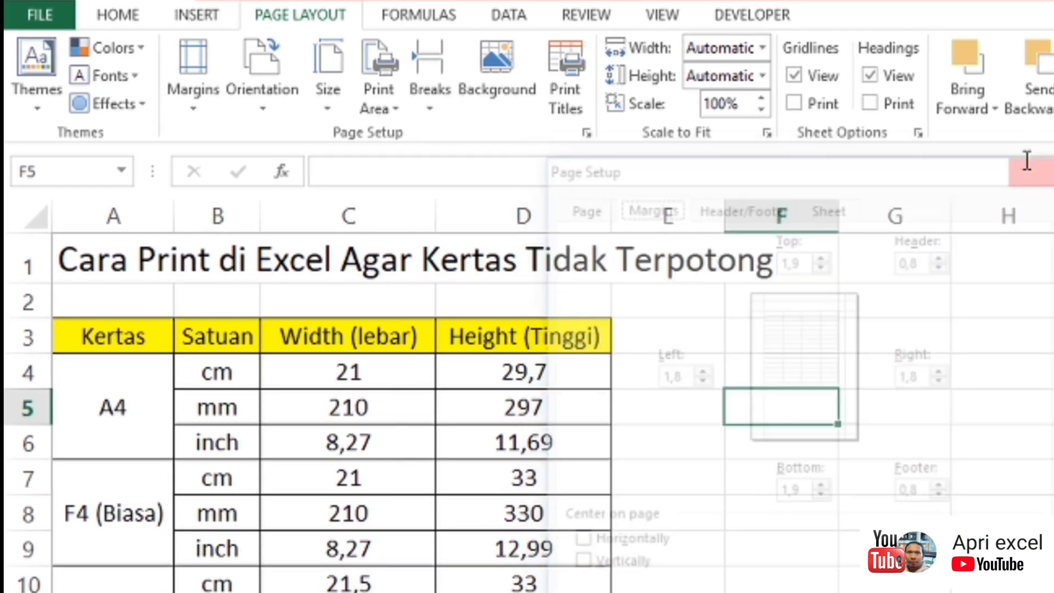
Set the ruler units to Centimeters in Excel's advanced display options and apply the change
{"action": "left_click", "coordinate": [48, 8]}
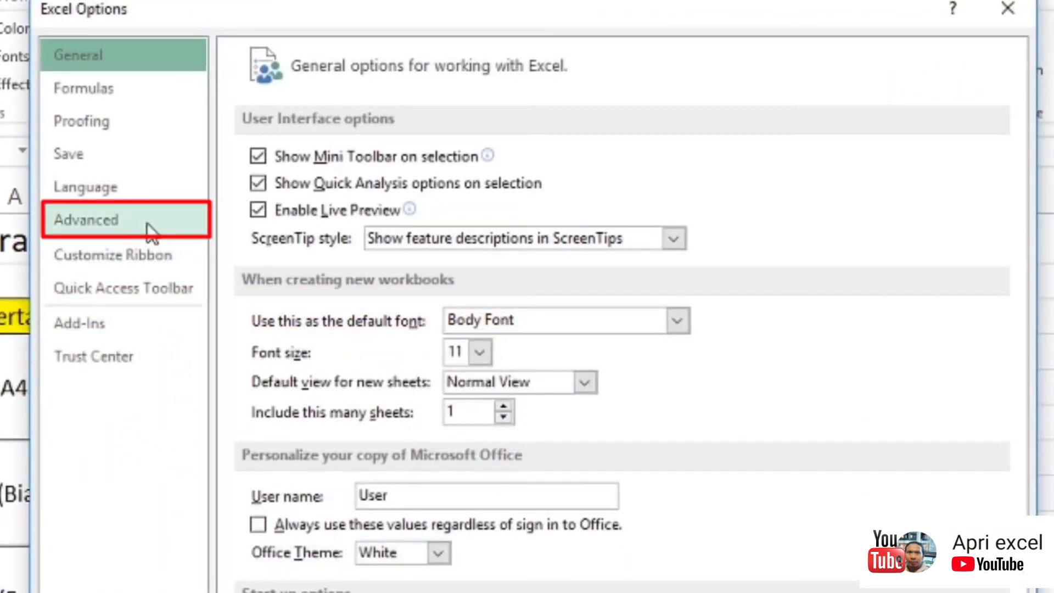
{"action": "left_click", "coordinate": [151, 229]}
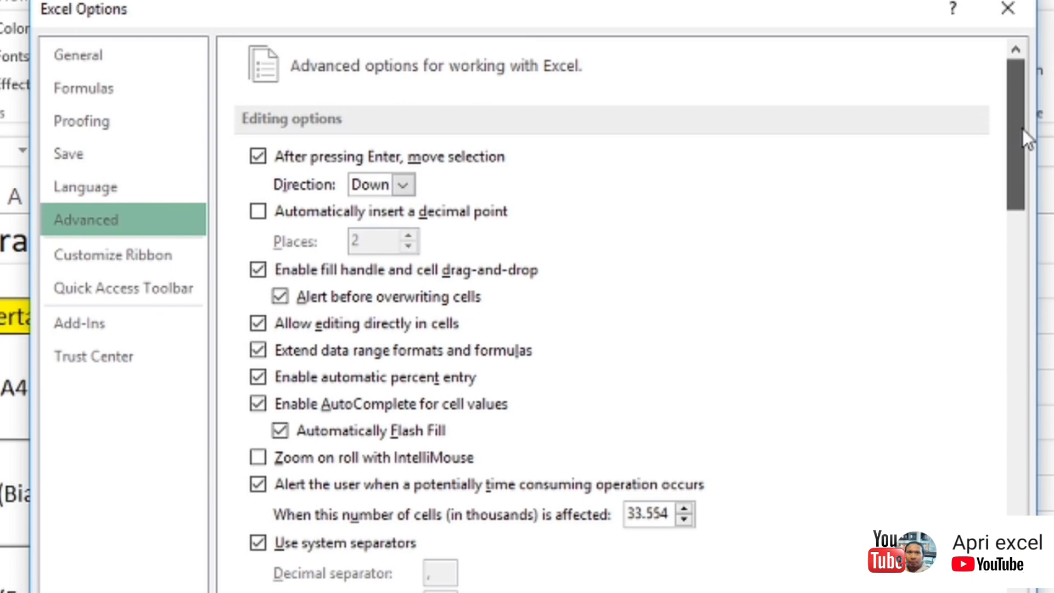
{"action": "left_click_drag", "start_coordinate": [1022, 130], "coordinate": [1023, 353]}
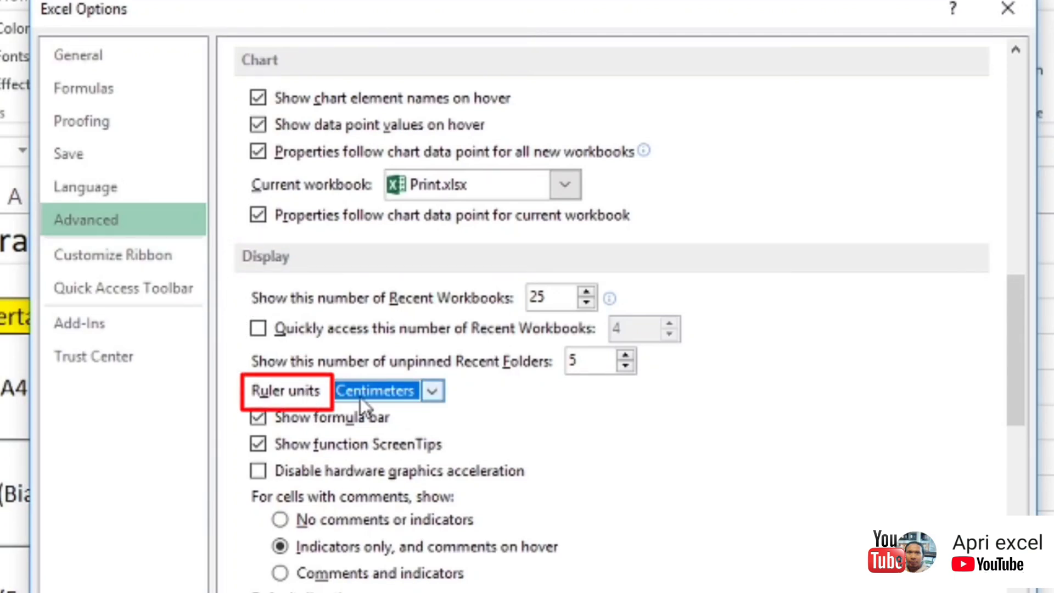
{"action": "left_click", "coordinate": [436, 392]}
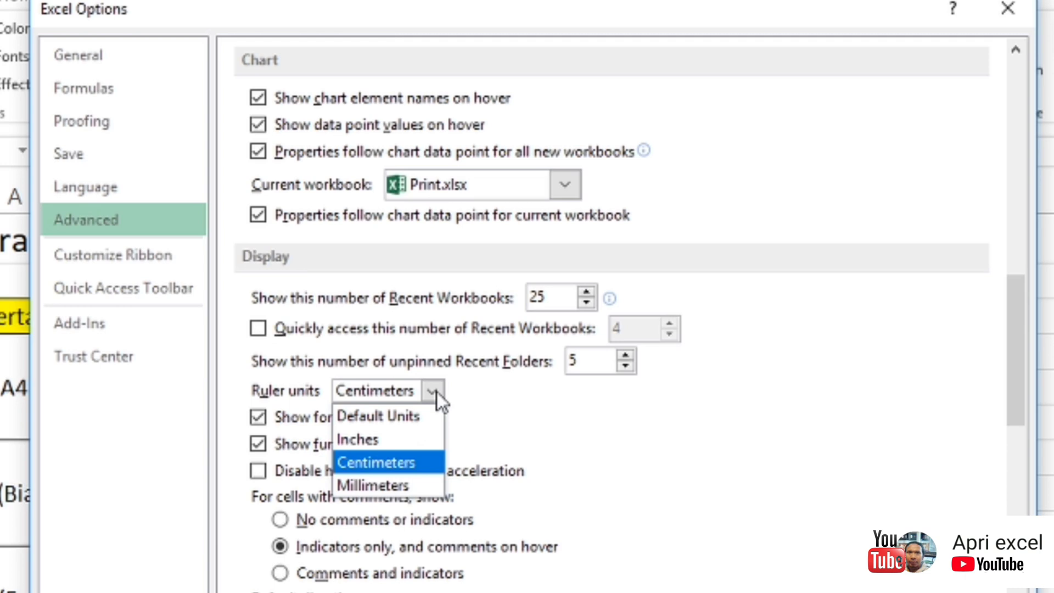
{"action": "left_click", "coordinate": [404, 462]}
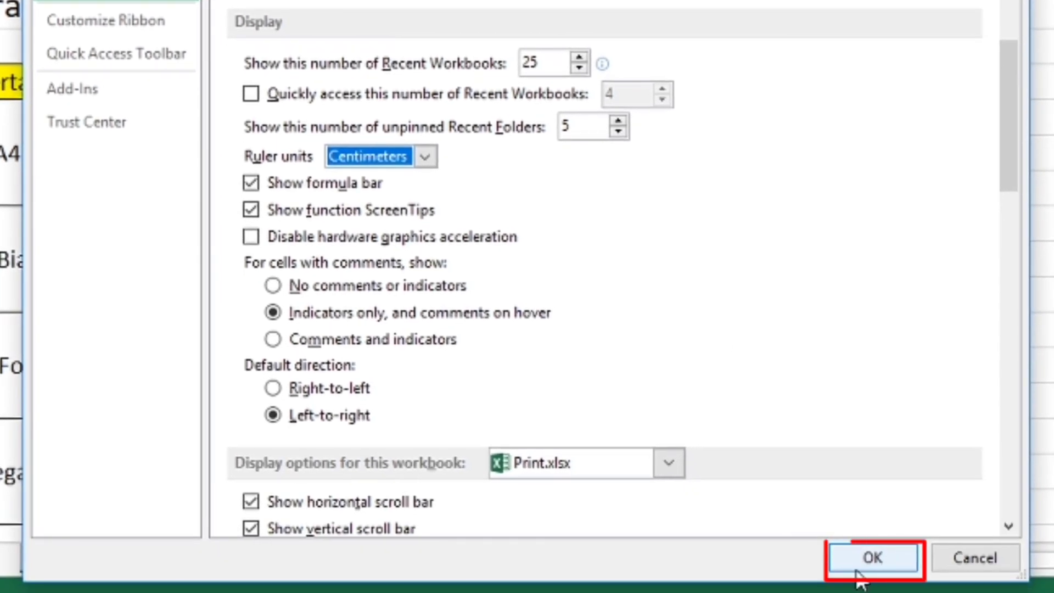
{"action": "left_click", "coordinate": [857, 568]}
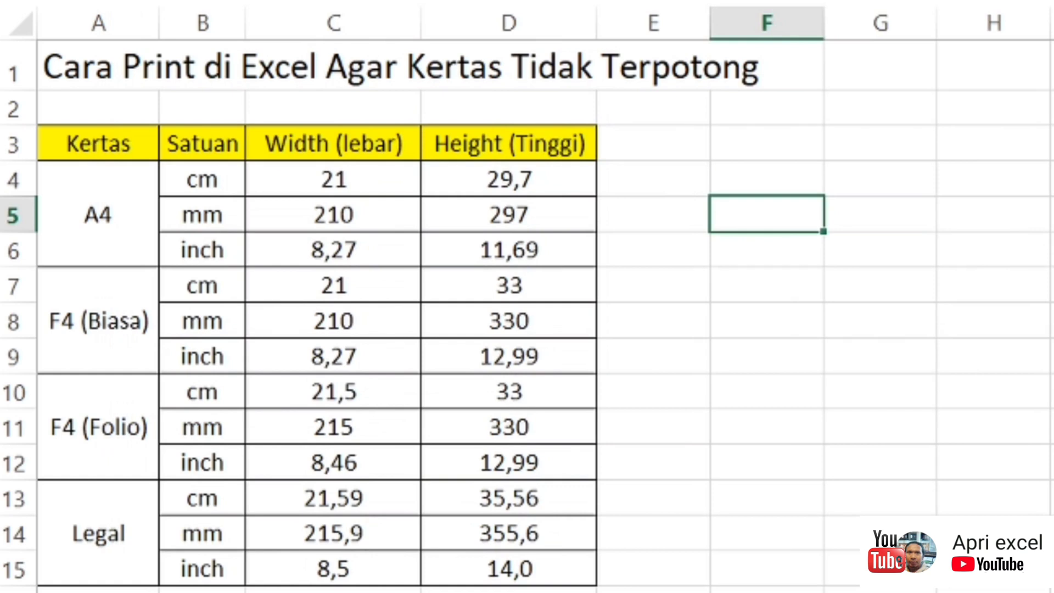
{"action": "left_click", "coordinate": [762, 311]}
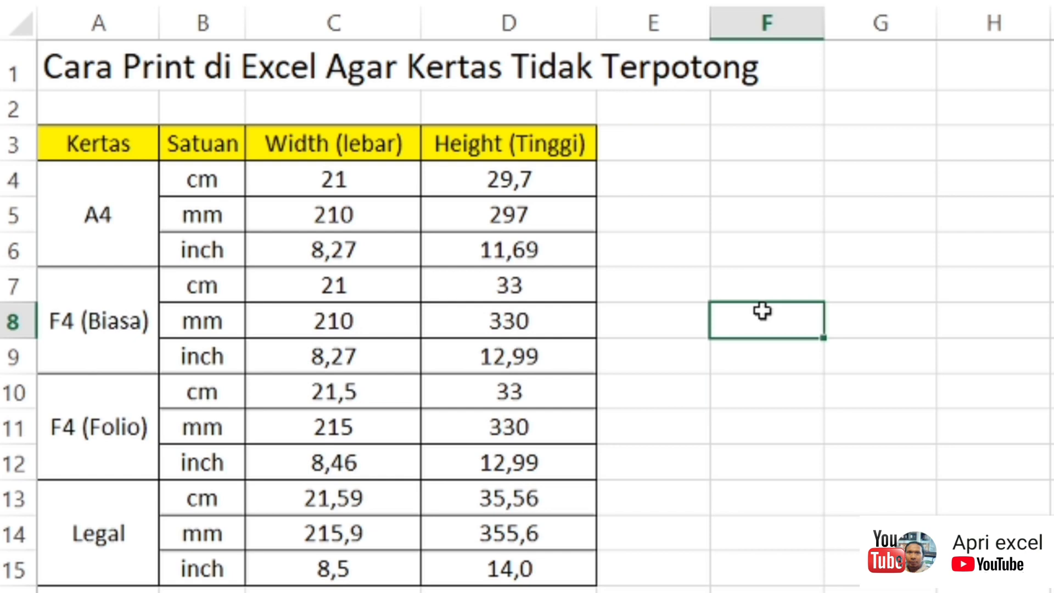
{"action": "key", "text": "Down"}
{"action": "key", "text": "Left"}
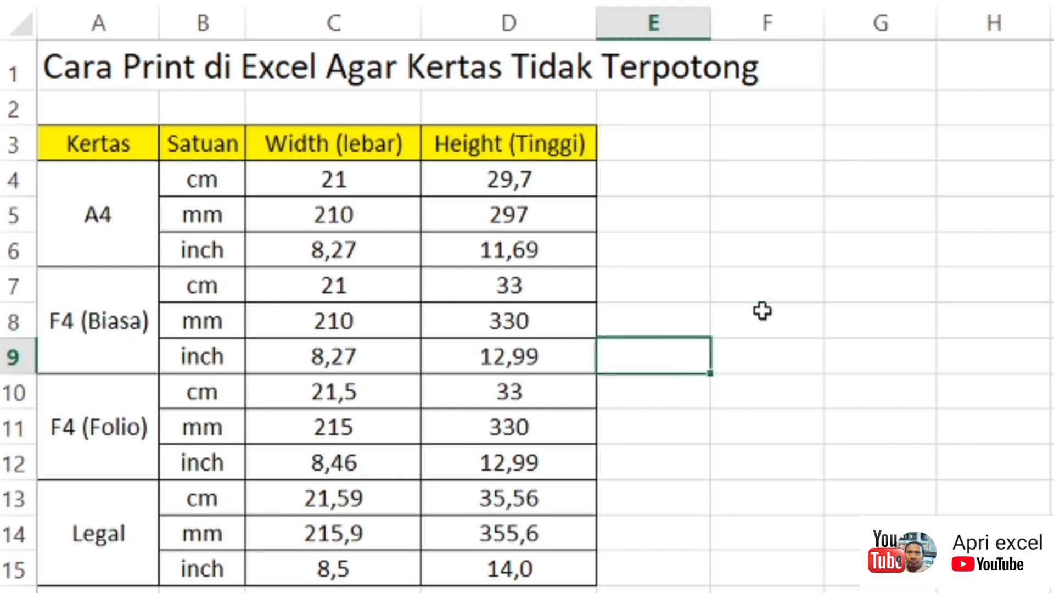
Review the Legal entry and compare the centimetre dimensions of F4 (Biasa) and F4 (Folio) in the paper size table
{"action": "left_click", "coordinate": [149, 511]}
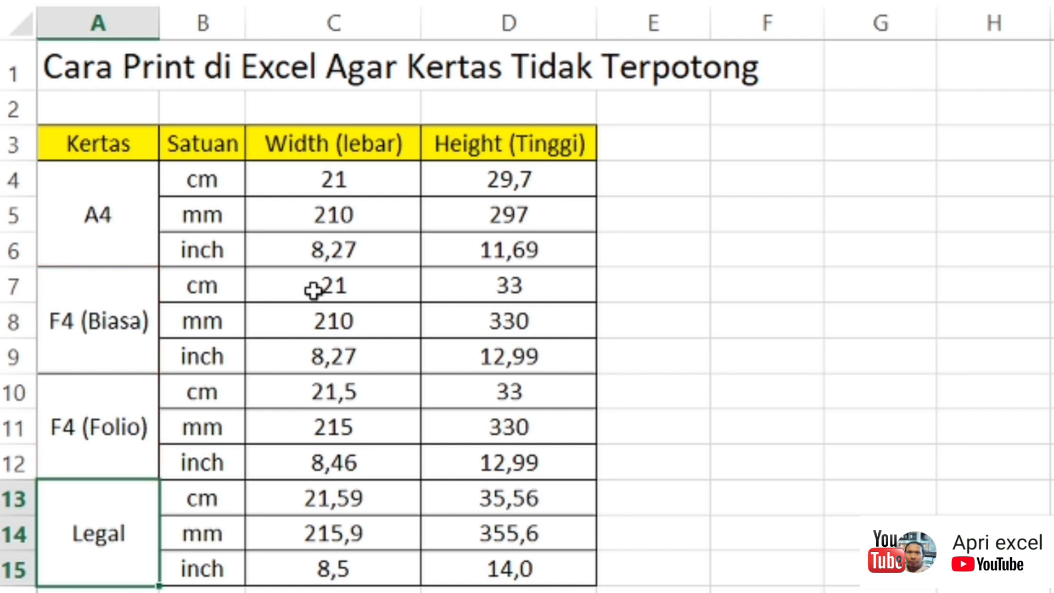
{"action": "left_click", "coordinate": [369, 291]}
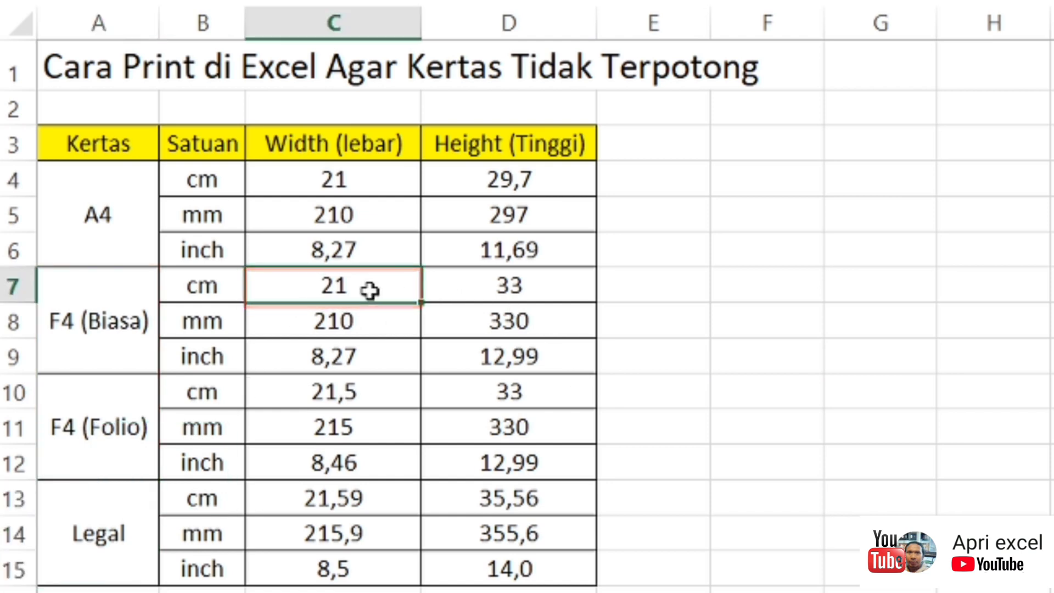
{"action": "left_click", "coordinate": [327, 383]}
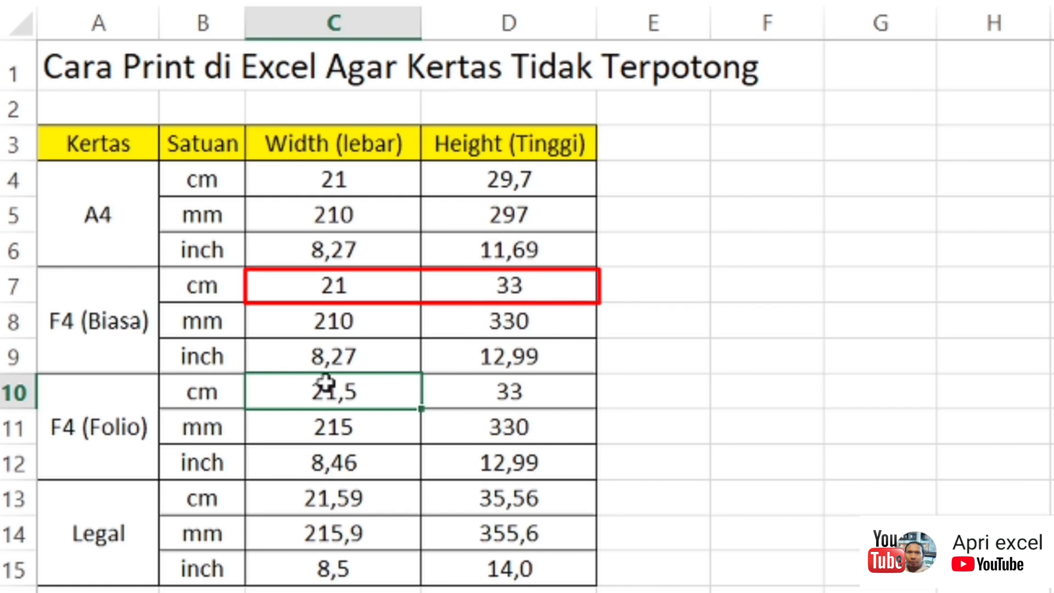
{"action": "left_click", "coordinate": [588, 205]}
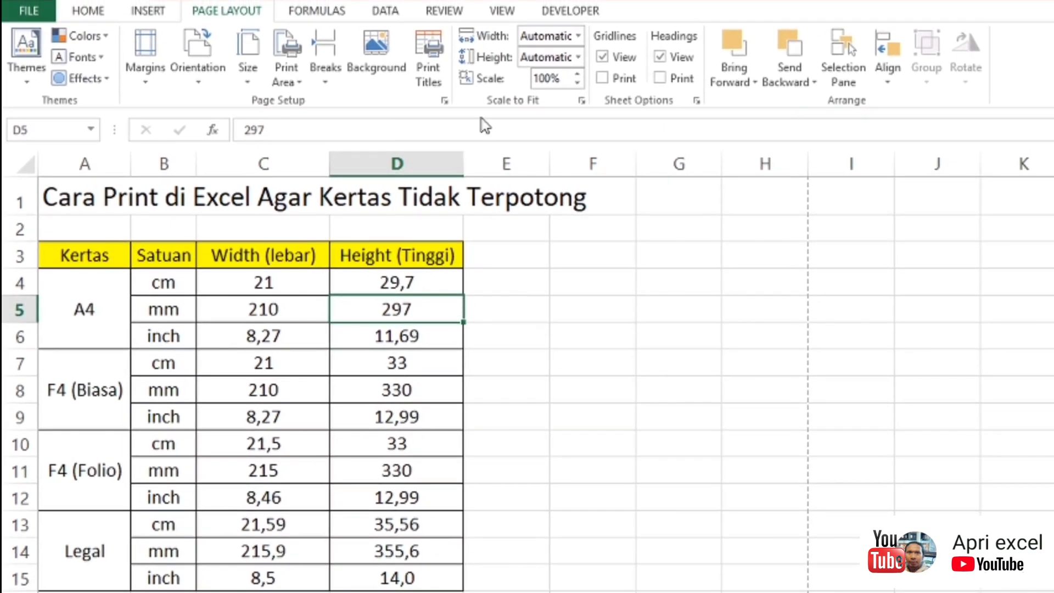
Browse the available paper sizes for the sheet in the Page Setup dialog
{"action": "left_click", "coordinate": [445, 100]}
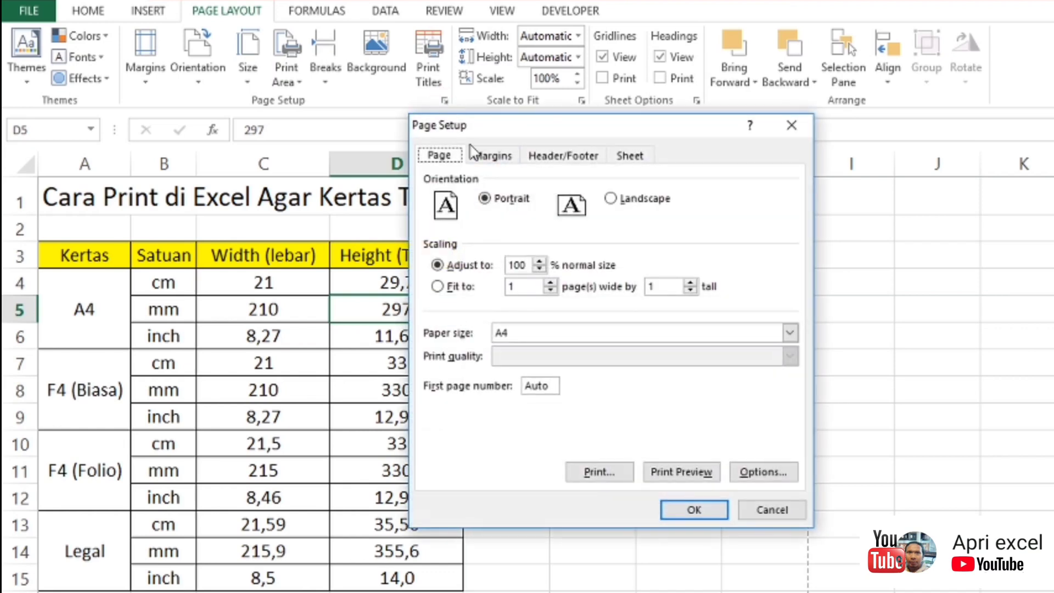
{"action": "left_click", "coordinate": [578, 335]}
{"action": "left_click", "coordinate": [581, 344]}
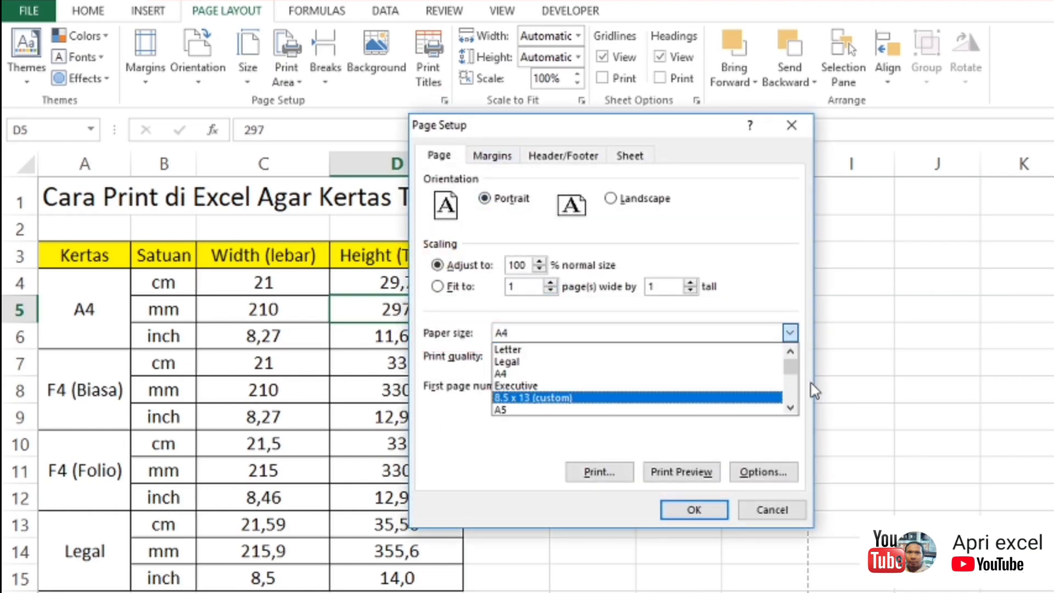
{"action": "left_click", "coordinate": [790, 407]}
{"action": "left_click", "coordinate": [790, 407]}
{"action": "left_click", "coordinate": [790, 407]}
{"action": "left_click", "coordinate": [791, 407]}
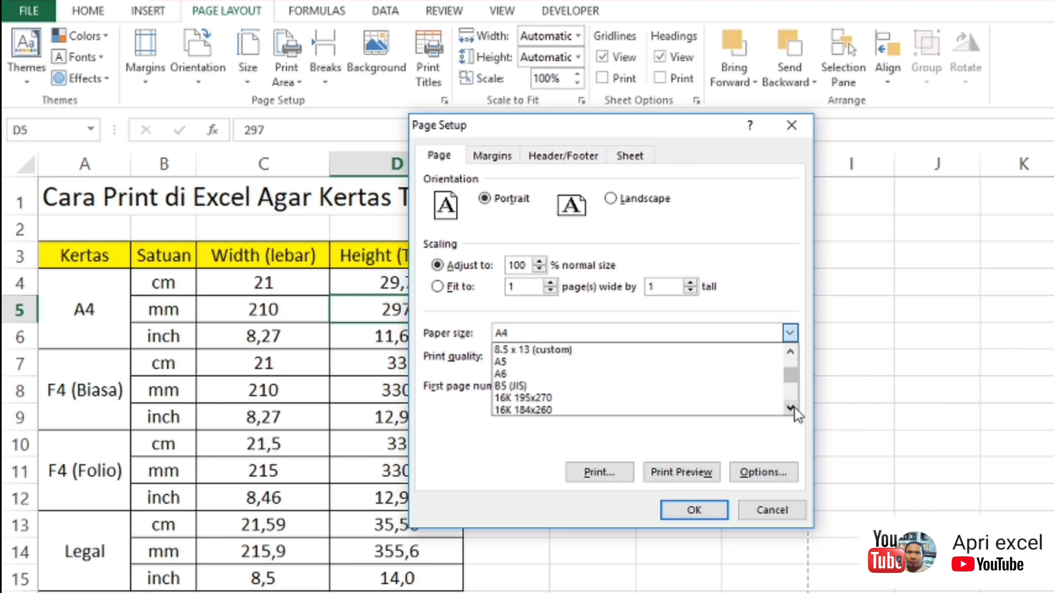
{"action": "left_click", "coordinate": [790, 407]}
{"action": "left_click", "coordinate": [790, 408]}
{"action": "left_click", "coordinate": [790, 407]}
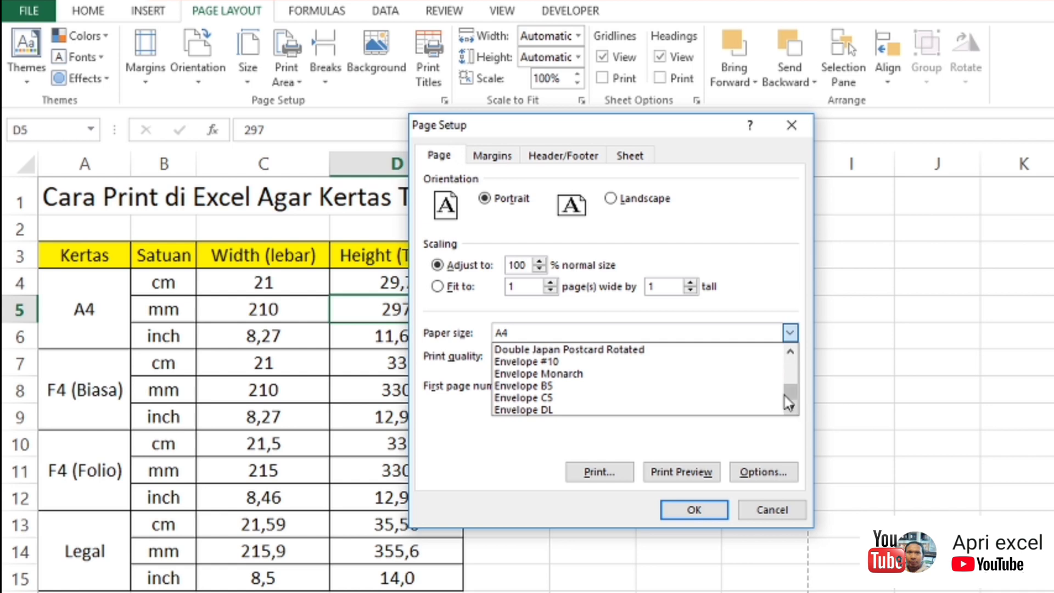
{"action": "left_click_drag", "start_coordinate": [788, 398], "coordinate": [791, 359]}
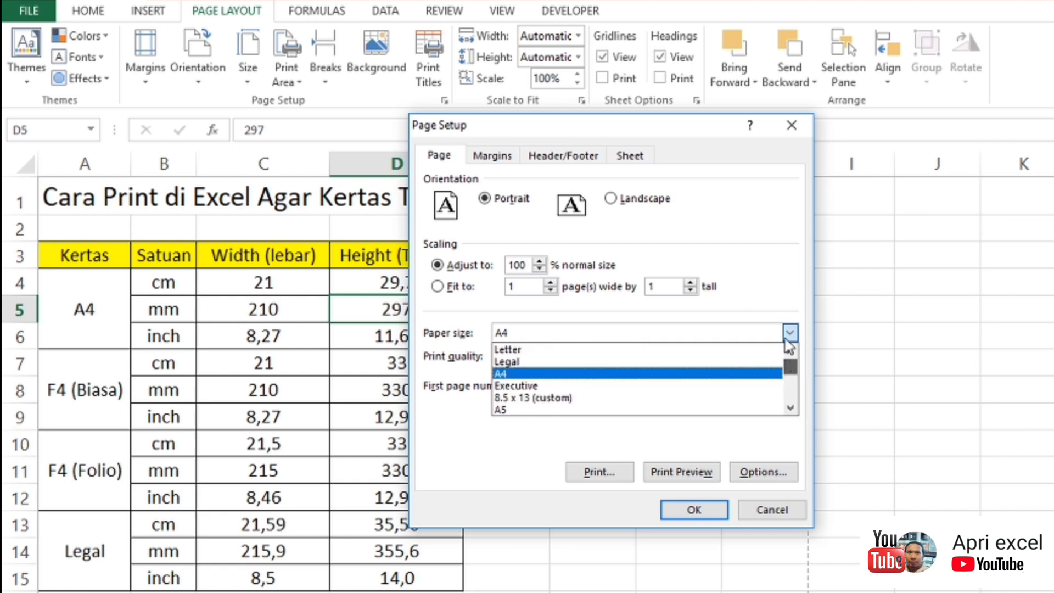
Try Legal as the paper size and close the Page Setup dialog without applying it
{"action": "left_click", "coordinate": [715, 367]}
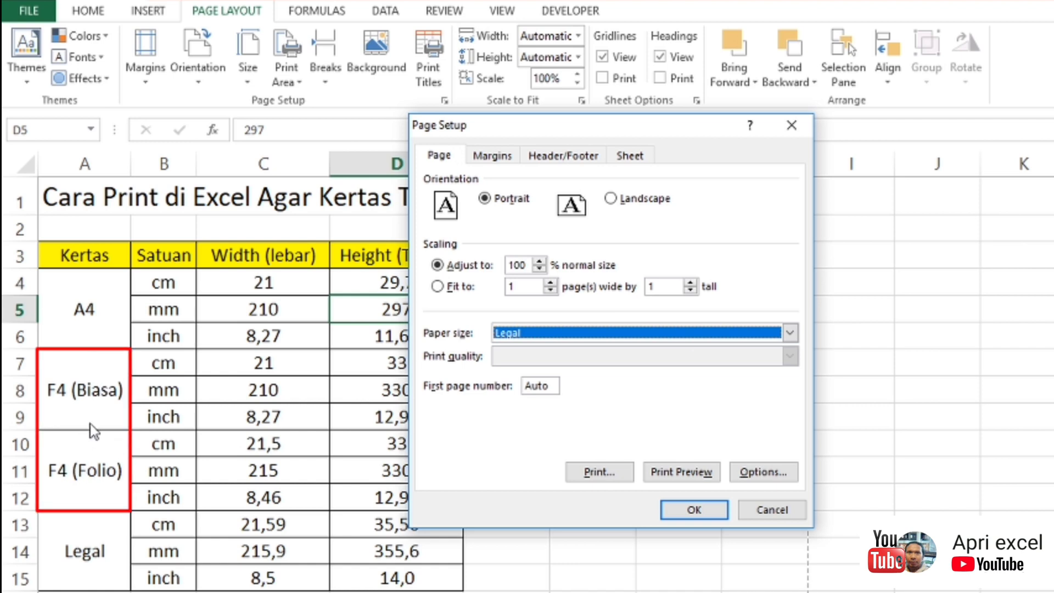
{"action": "left_click_drag", "start_coordinate": [576, 135], "coordinate": [704, 112]}
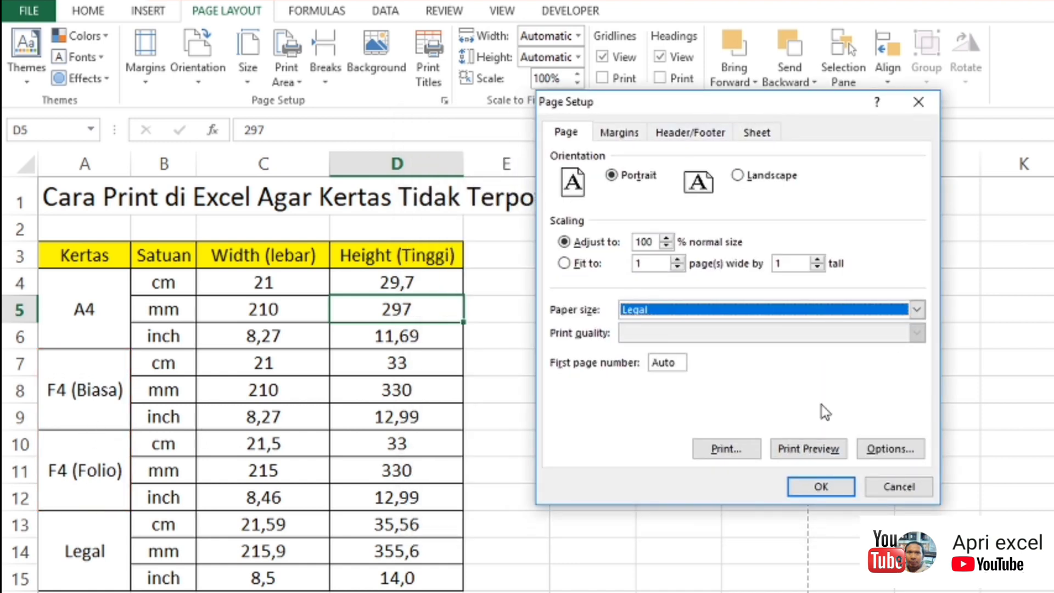
{"action": "left_click", "coordinate": [916, 110]}
In cell F13, subtract the Legal height in centimetres from the F4 (Folio) height with =D10-D13
{"action": "left_click", "coordinate": [396, 524]}
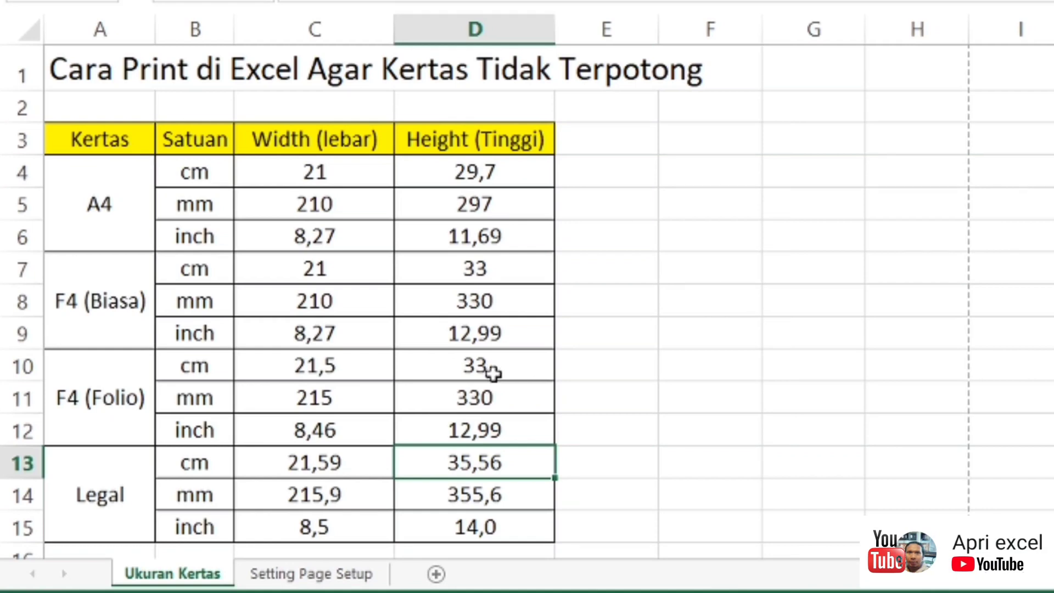
{"action": "left_click", "coordinate": [491, 370]}
{"action": "left_click", "coordinate": [688, 450]}
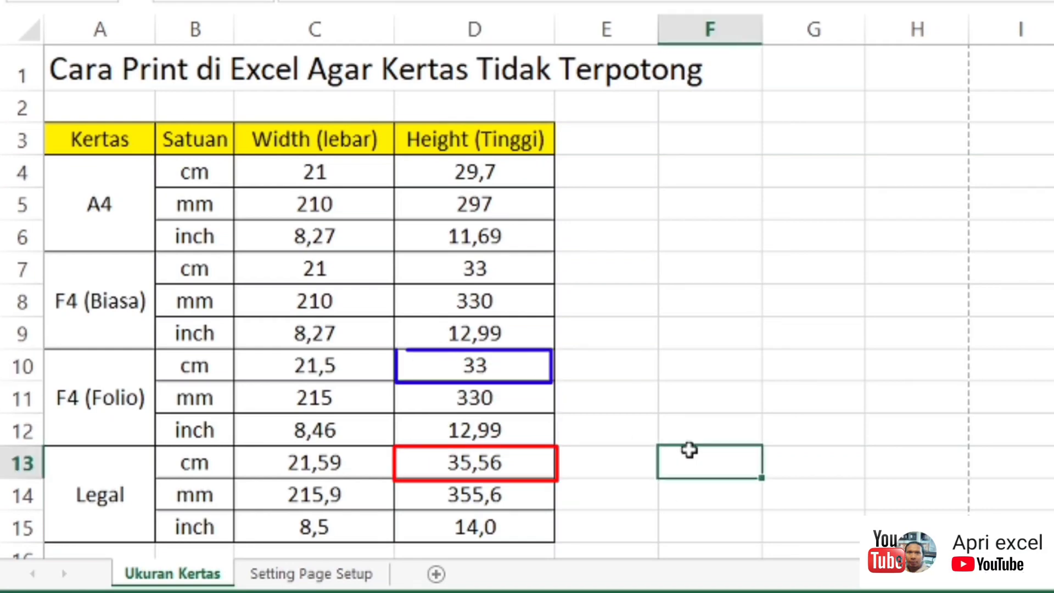
{"action": "double_click", "coordinate": [689, 450]}
{"action": "type", "text": "="}
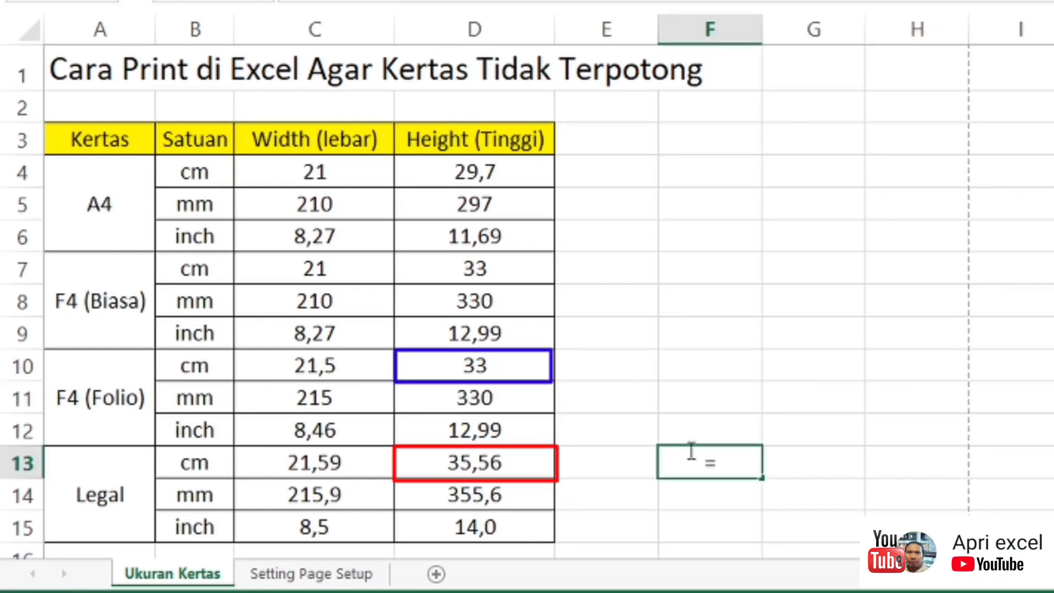
{"action": "left_click", "coordinate": [538, 359]}
{"action": "type", "text": "-"}
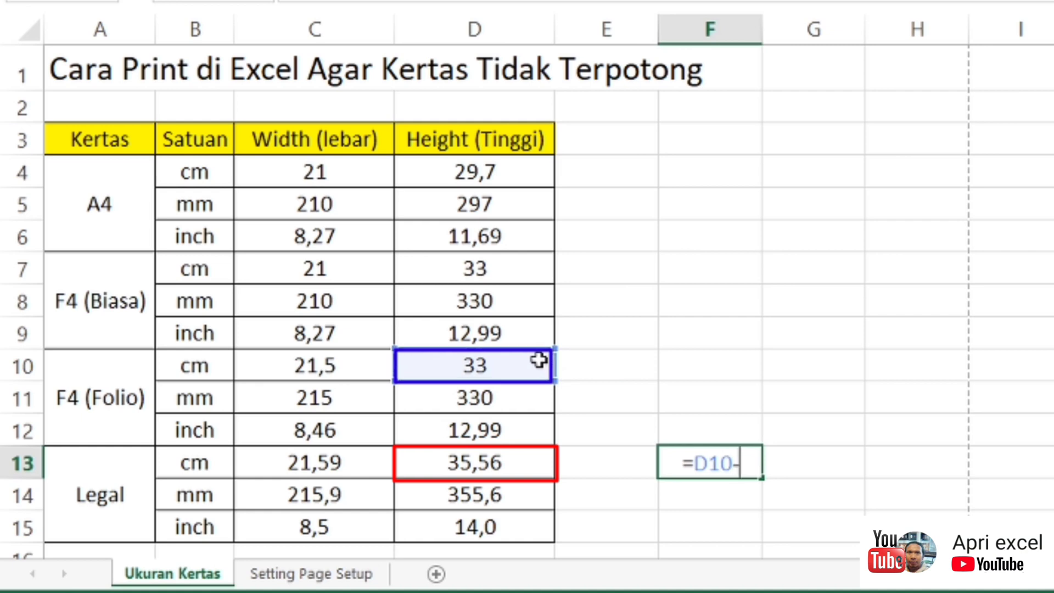
{"action": "left_click", "coordinate": [541, 465]}
{"action": "key", "text": "Return"}
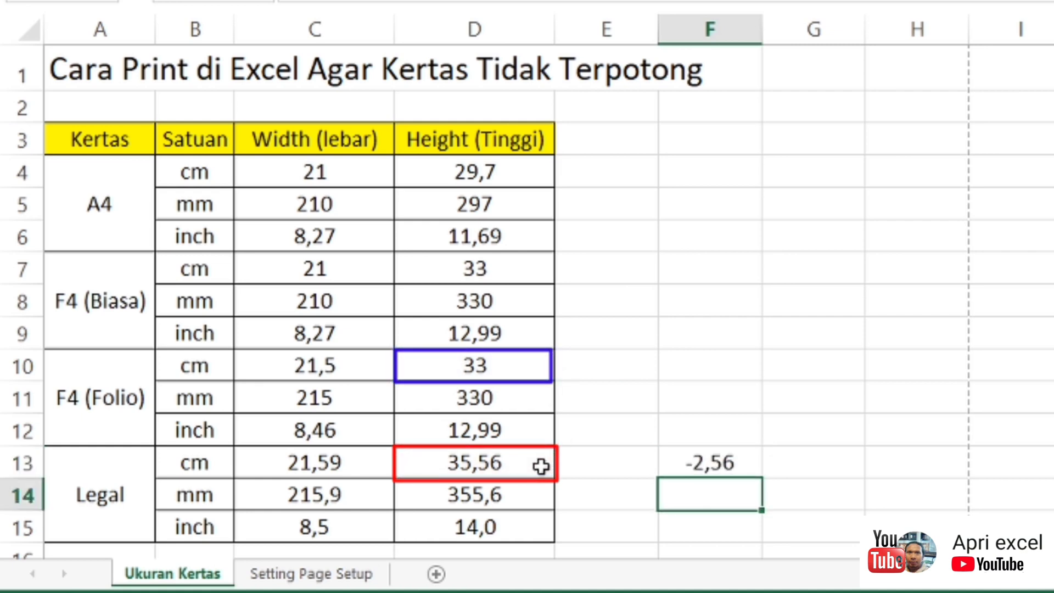
{"action": "left_click", "coordinate": [727, 195]}
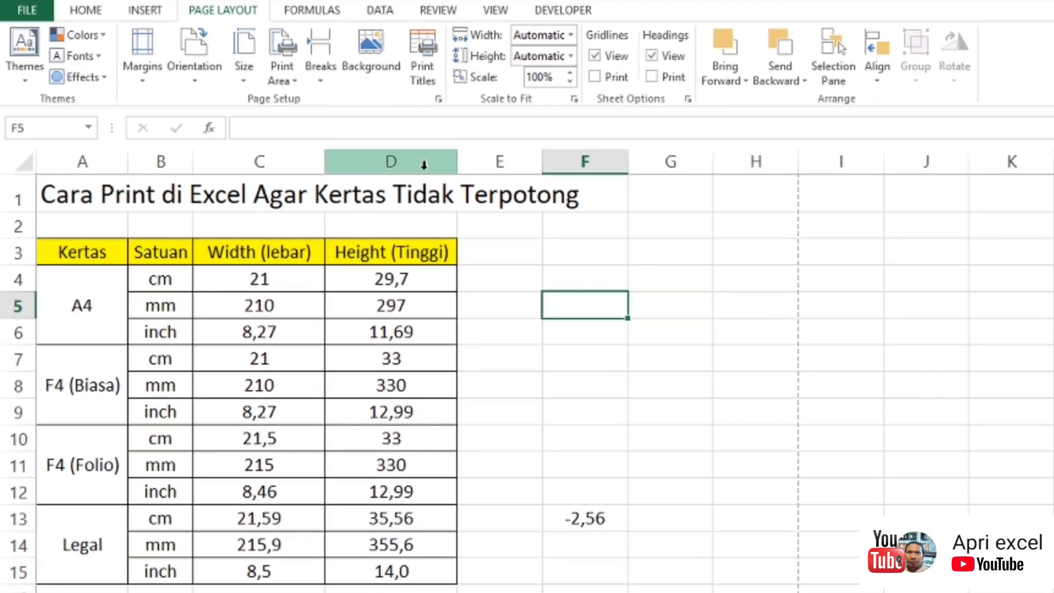
Try a bottom margin of 3,5 cm for the Ukuran Kertas sheet in Page Setup and confirm the dialog
{"action": "left_click", "coordinate": [443, 97]}
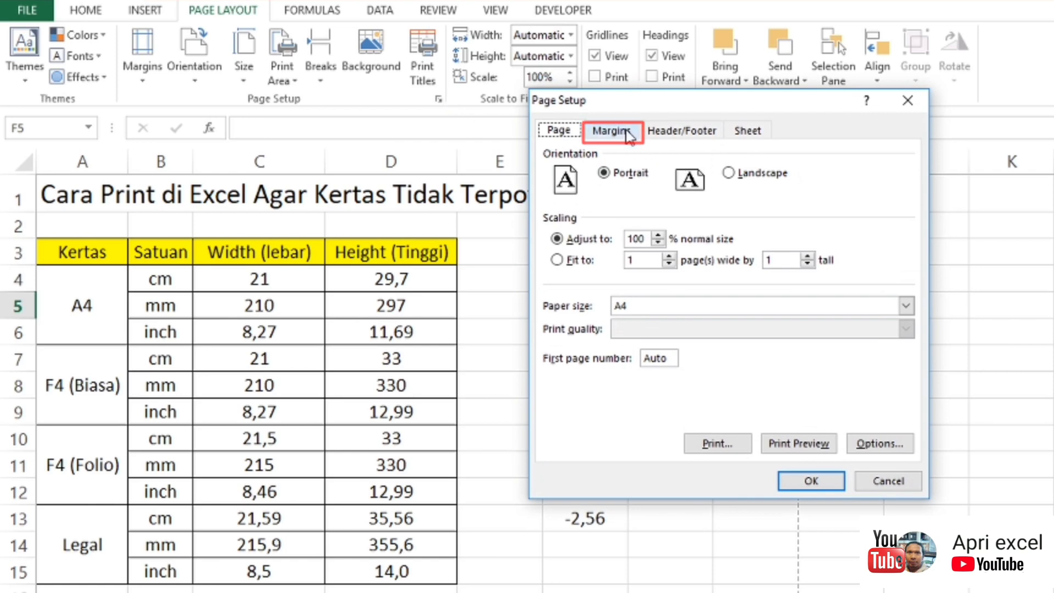
{"action": "left_click", "coordinate": [611, 130]}
{"action": "mouse_move", "coordinate": [662, 91]}
{"action": "left_mouse_down"}
{"action": "mouse_move", "coordinate": [698, 104]}
{"action": "mouse_move", "coordinate": [788, 71]}
{"action": "left_mouse_up"}
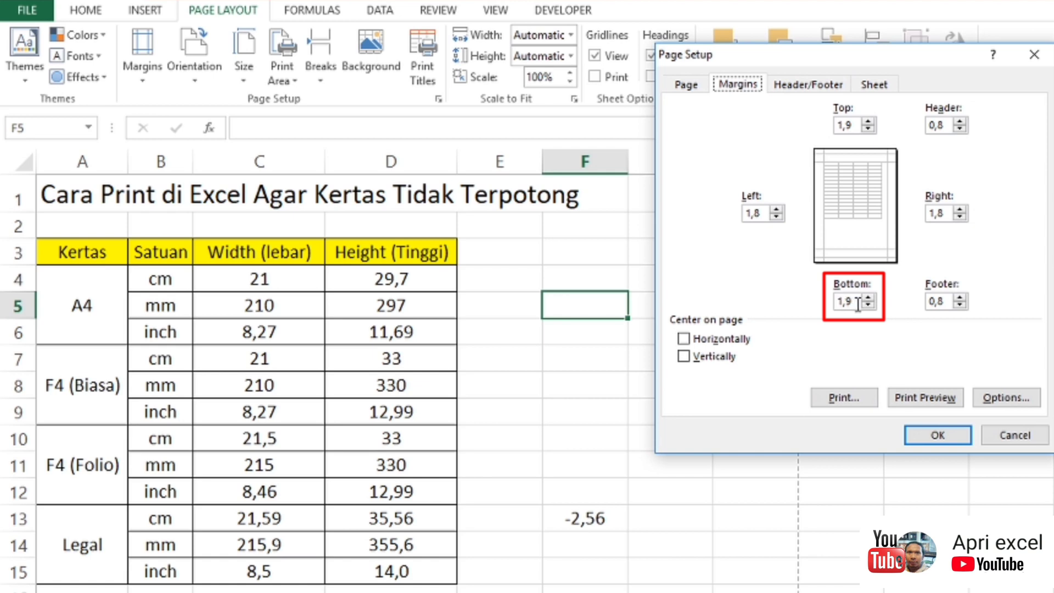
{"action": "left_click_drag", "start_coordinate": [858, 305], "coordinate": [835, 306]}
{"action": "type", "text": "1"}
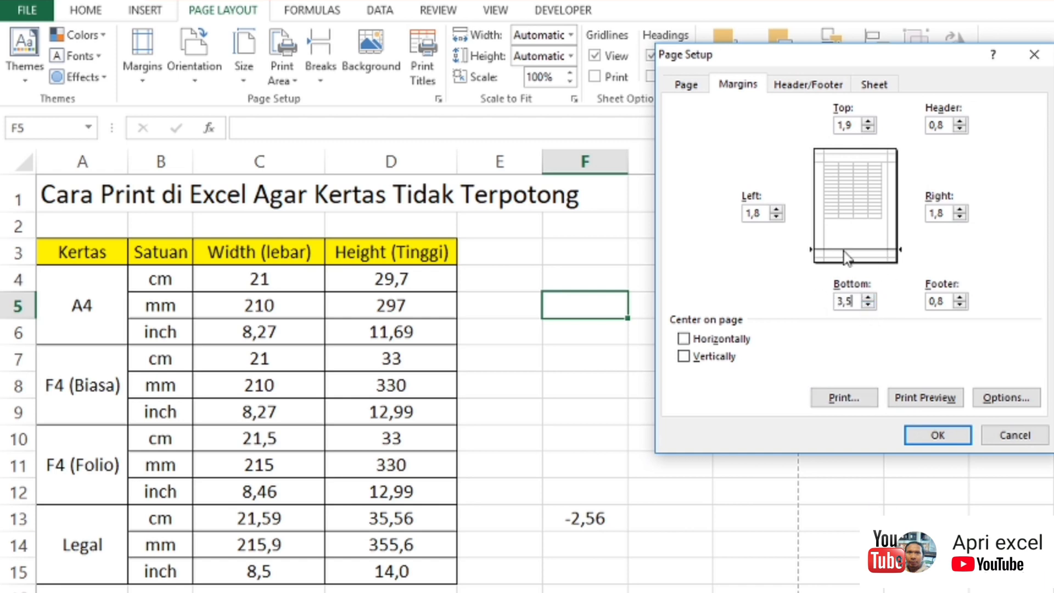
{"action": "left_click_drag", "start_coordinate": [856, 307], "coordinate": [816, 278]}
{"action": "type", "text": "2"}
{"action": "left_click_drag", "start_coordinate": [850, 303], "coordinate": [825, 302]}
{"action": "left_click", "coordinate": [939, 438]}
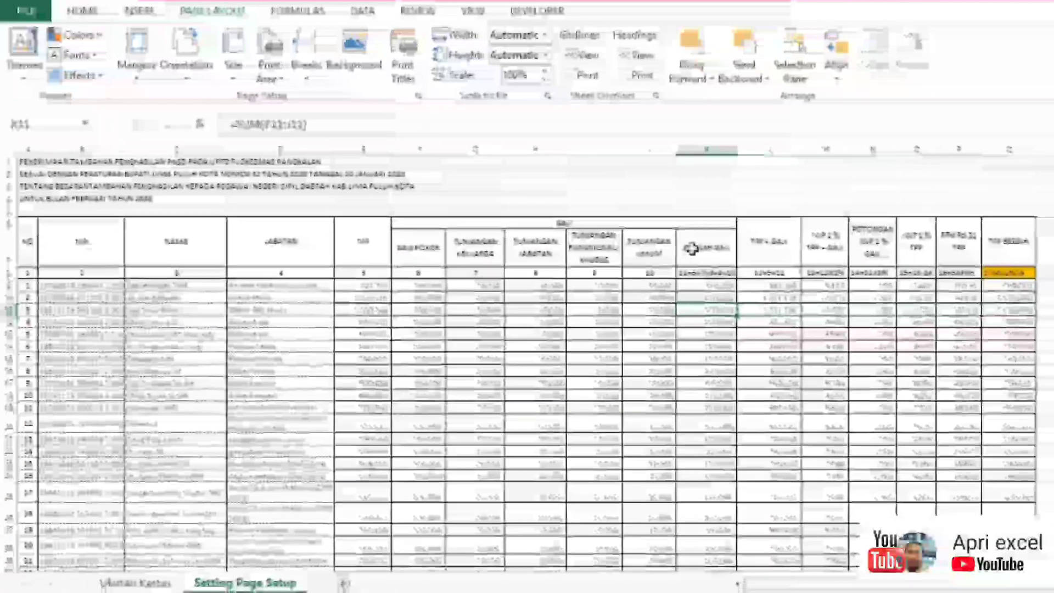
Set the Setting Page Setup sheet's paper size to Legal and its orientation to Landscape in Page Setup
{"action": "scroll", "coordinate": [489, 282], "scroll_direction": "down", "scroll_amount": 5}
{"action": "scroll", "coordinate": [626, 239], "scroll_direction": "up", "scroll_amount": 5}
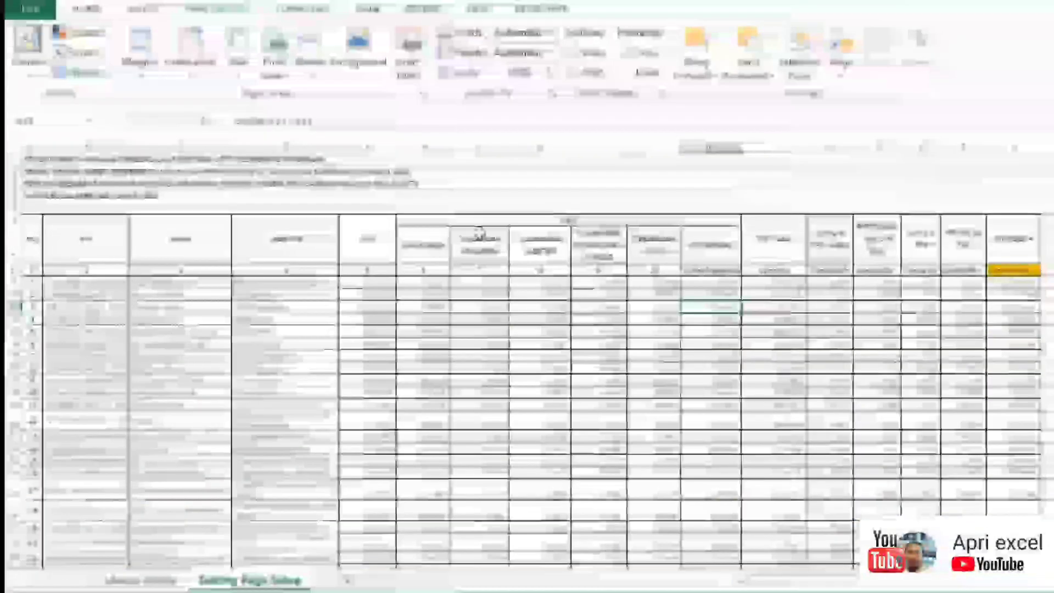
{"action": "left_click", "coordinate": [422, 93]}
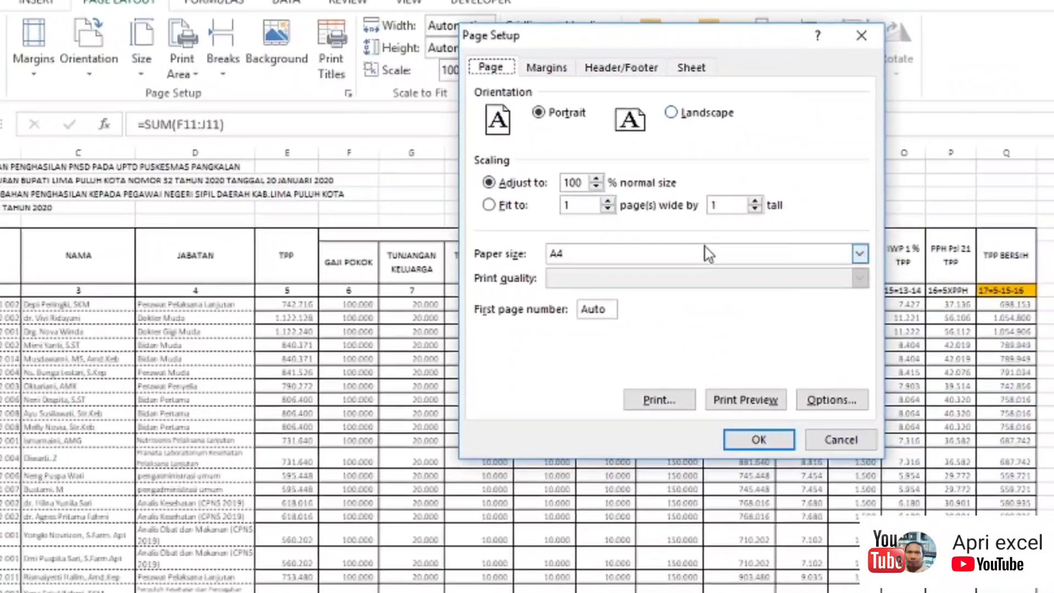
{"action": "left_click", "coordinate": [708, 253]}
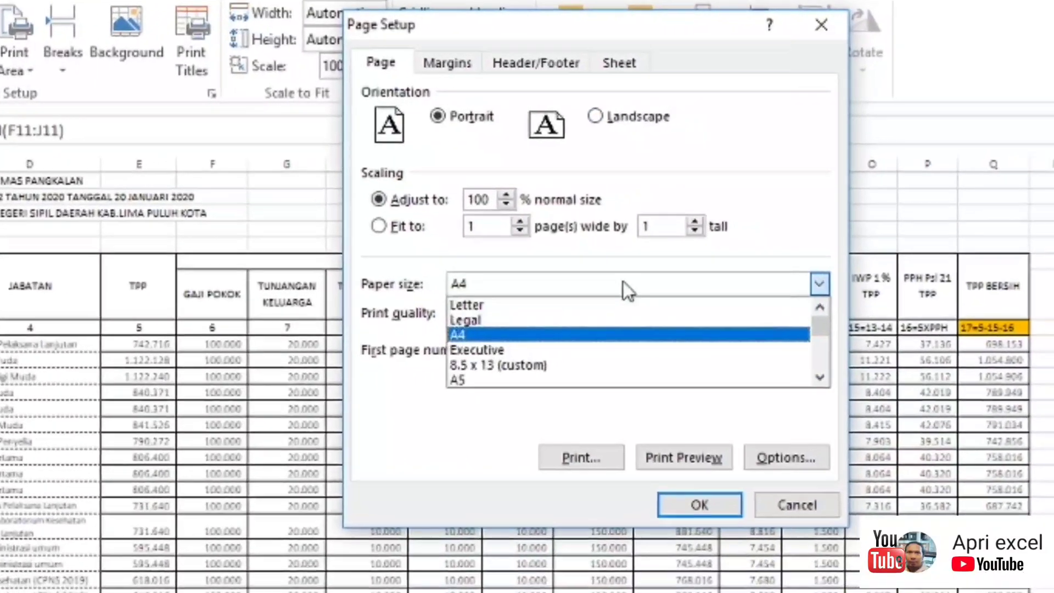
{"action": "left_click", "coordinate": [674, 289]}
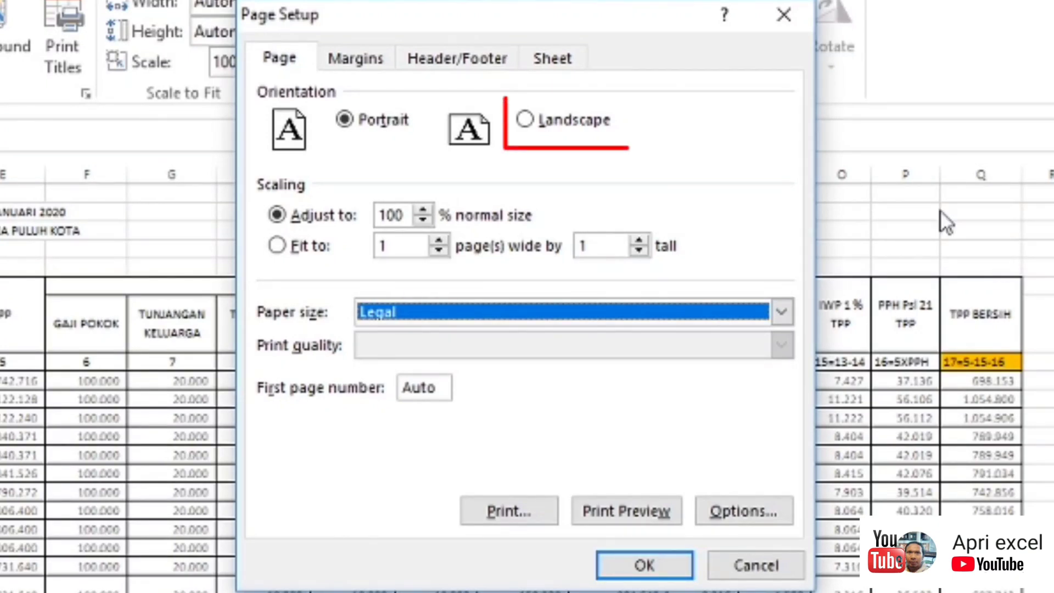
{"action": "left_click", "coordinate": [588, 118]}
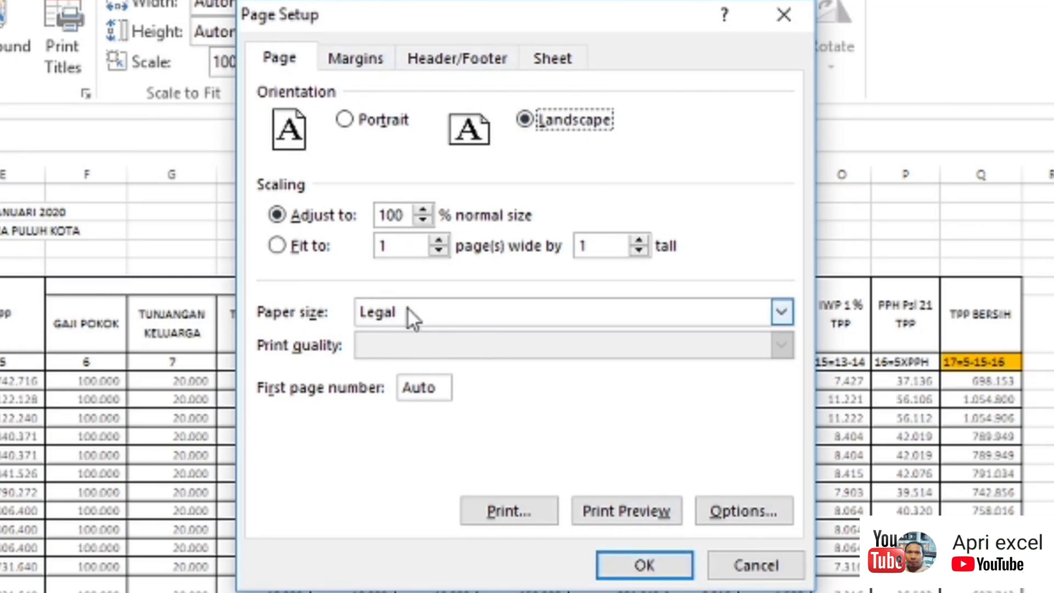
Set the page margins to 1 cm for top, left and right, and 3,5 cm for the bottom
{"action": "left_click", "coordinate": [354, 55]}
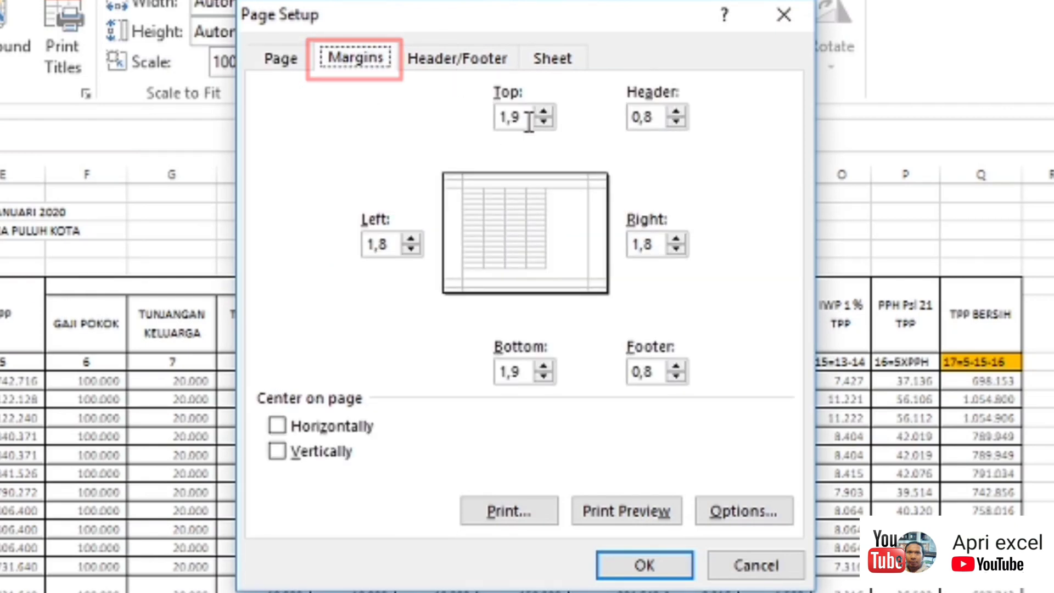
{"action": "left_click_drag", "start_coordinate": [527, 118], "coordinate": [490, 118]}
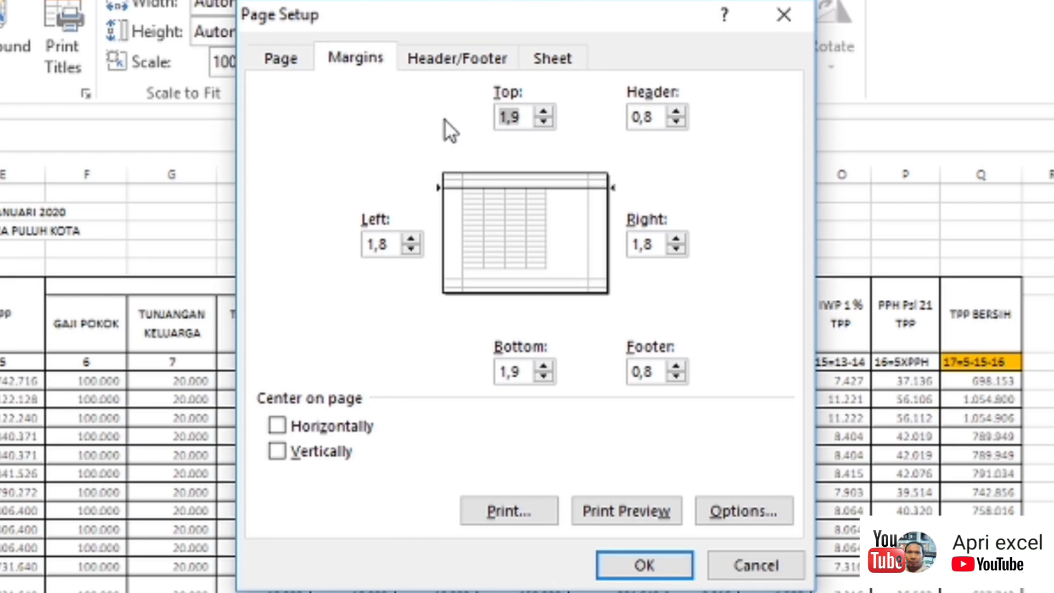
{"action": "type", "text": "1"}
{"action": "left_click_drag", "start_coordinate": [404, 243], "coordinate": [363, 244]}
{"action": "type", "text": "1"}
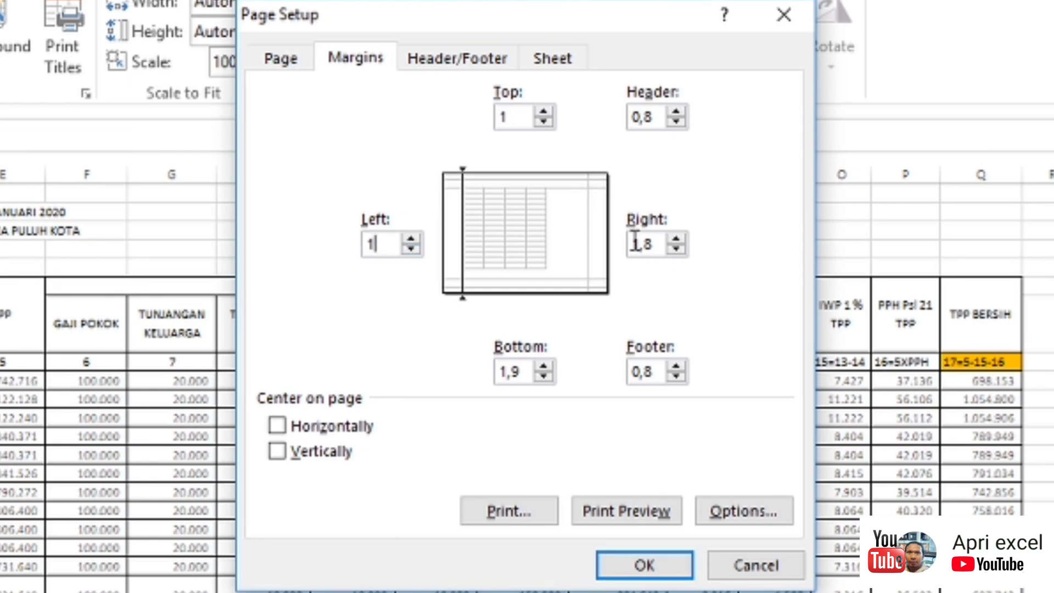
{"action": "left_click", "coordinate": [646, 246]}
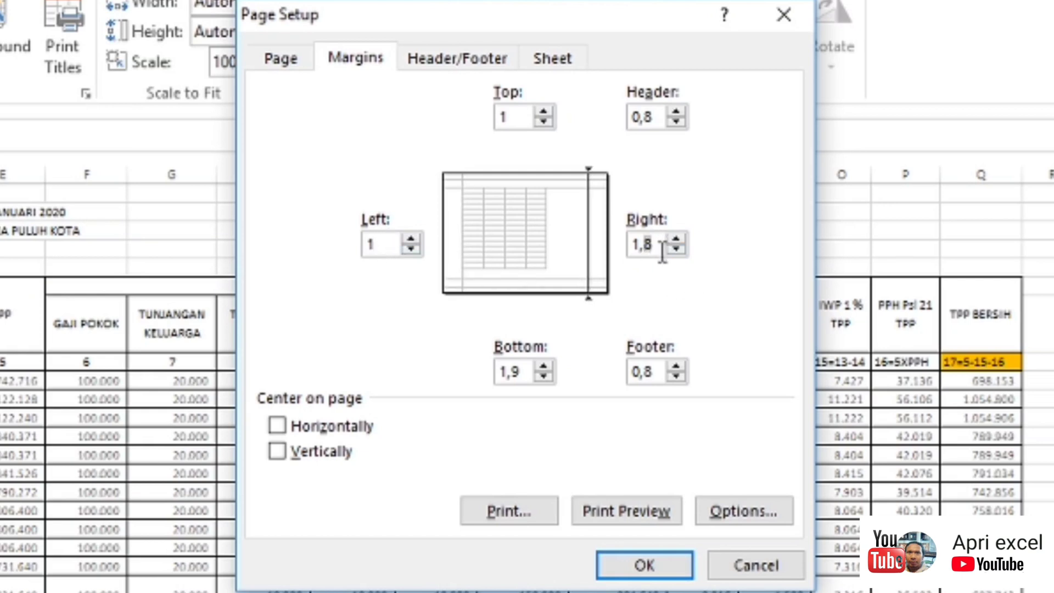
{"action": "left_click_drag", "start_coordinate": [663, 244], "coordinate": [625, 244]}
{"action": "type", "text": "1"}
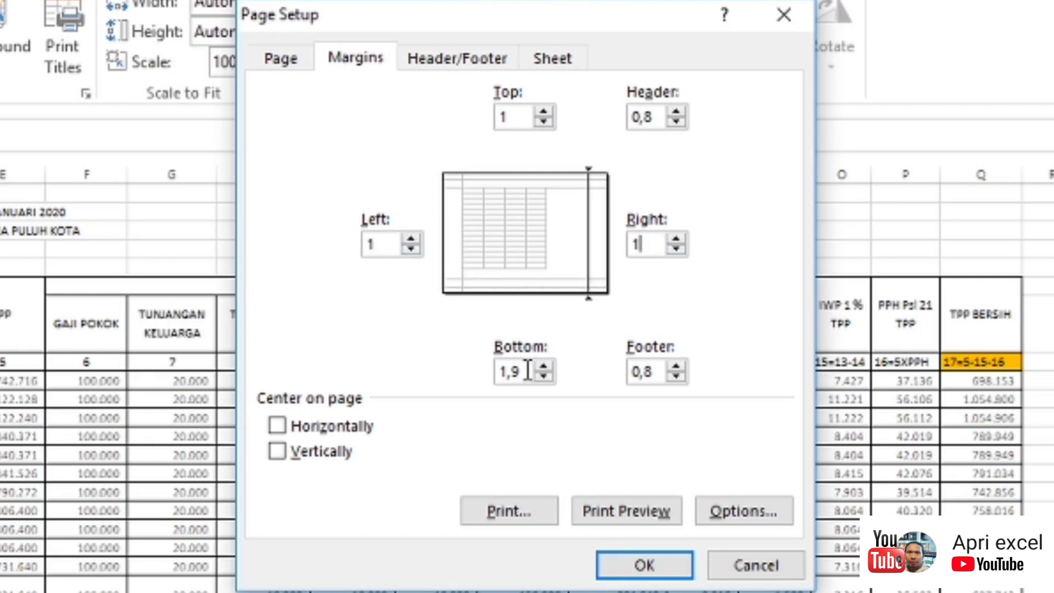
{"action": "left_click_drag", "start_coordinate": [531, 369], "coordinate": [473, 366]}
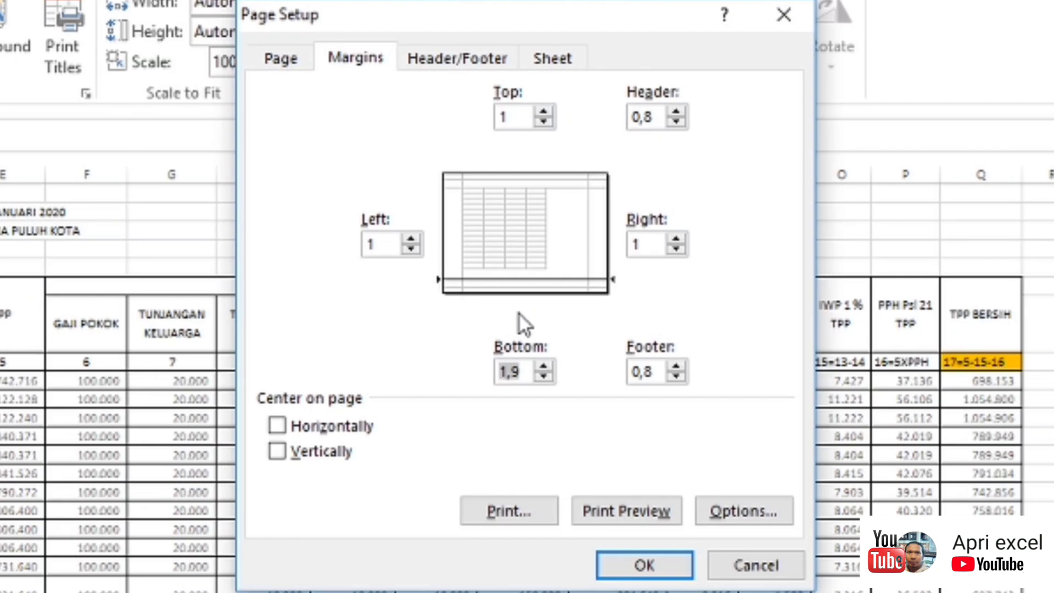
{"action": "type", "text": "3,5"}
Center the content on the page horizontally only, leaving vertical centering off, and apply the page setup
{"action": "left_click", "coordinate": [279, 432]}
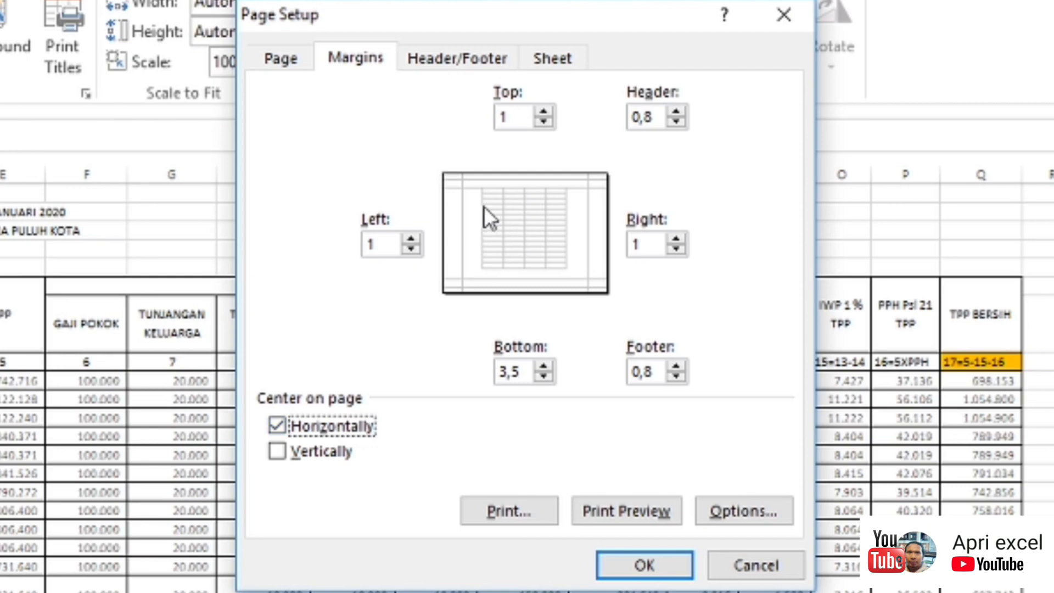
{"action": "left_click", "coordinate": [341, 449]}
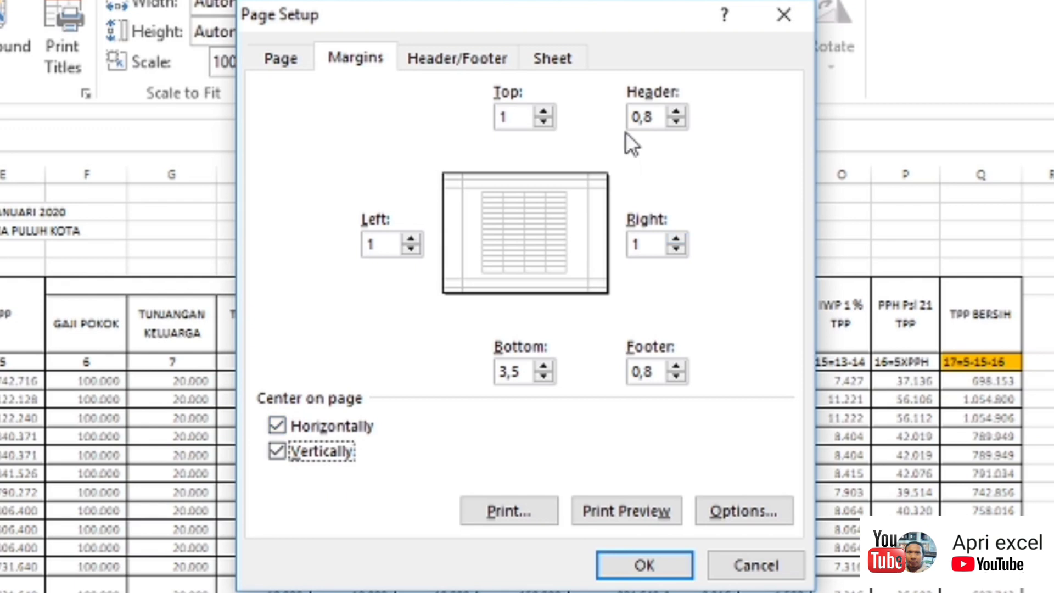
{"action": "left_click", "coordinate": [343, 455]}
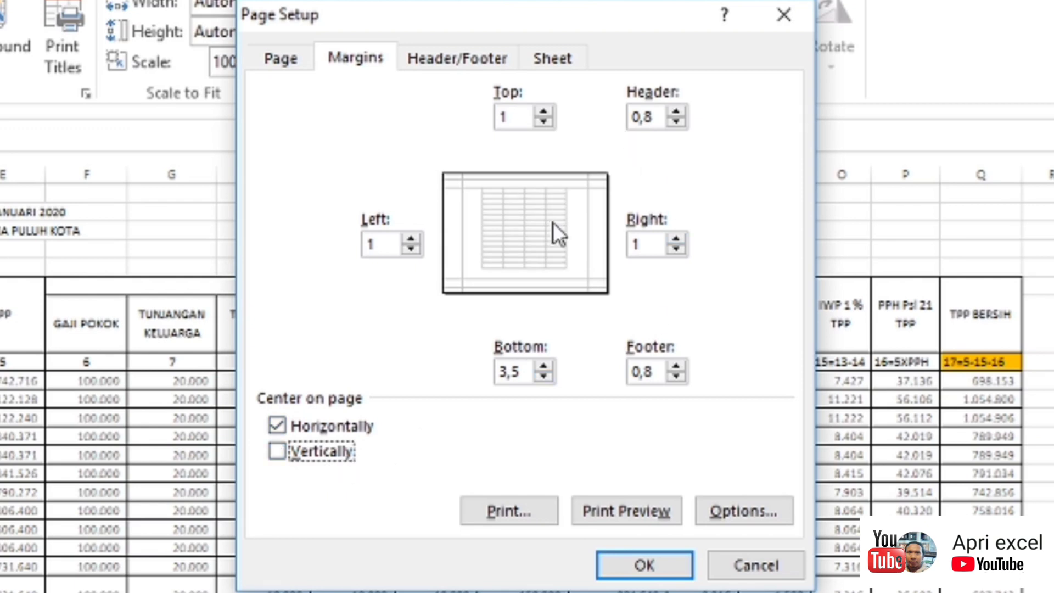
{"action": "left_click", "coordinate": [626, 557]}
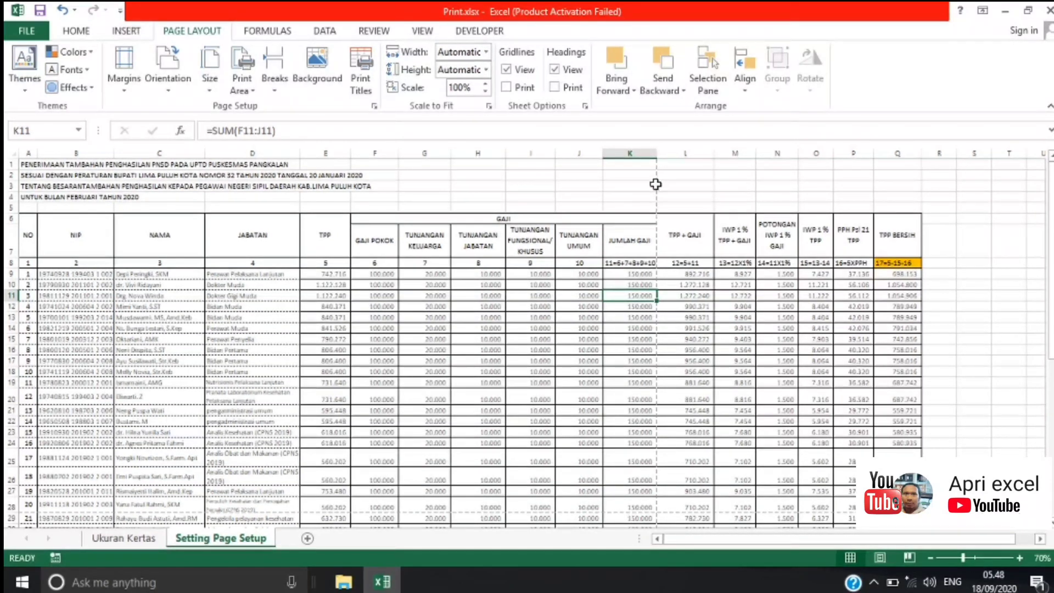
Examine where the dashed page break lines cut across the salary table's columns and rows
{"action": "scroll", "coordinate": [660, 290], "scroll_direction": "up", "scroll_amount": 3}
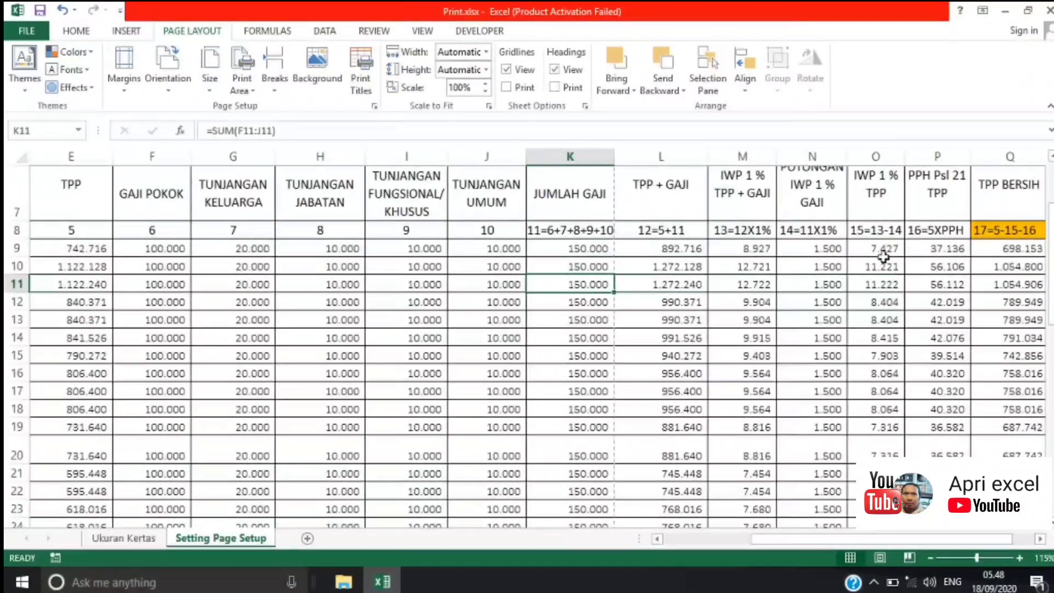
{"action": "scroll", "coordinate": [697, 262], "scroll_direction": "up", "scroll_amount": 2}
{"action": "scroll", "coordinate": [626, 203], "scroll_direction": "up", "scroll_amount": 1}
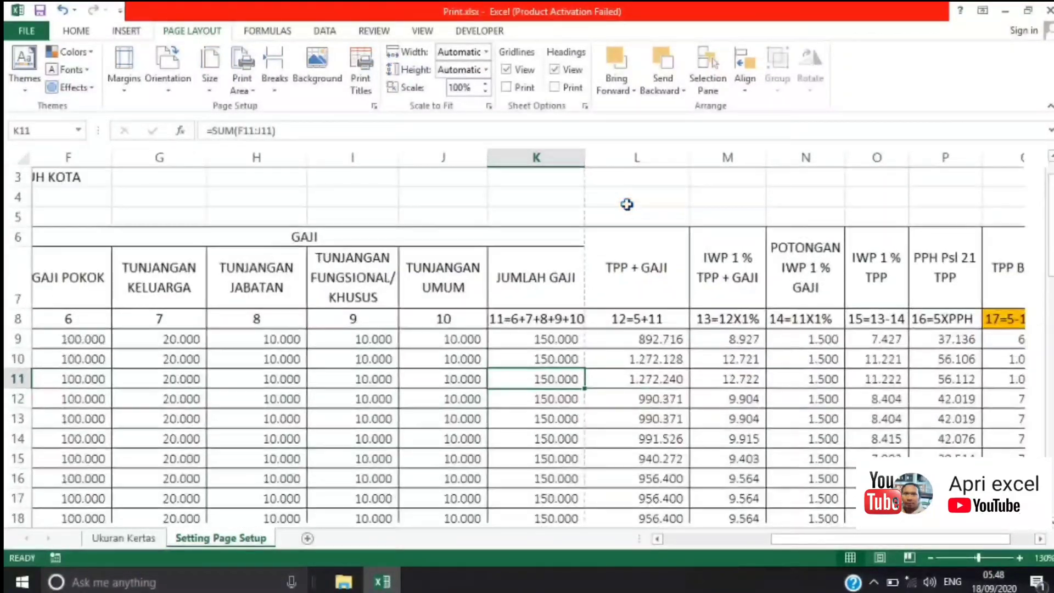
{"action": "scroll", "coordinate": [602, 170], "scroll_direction": "down", "scroll_amount": 8}
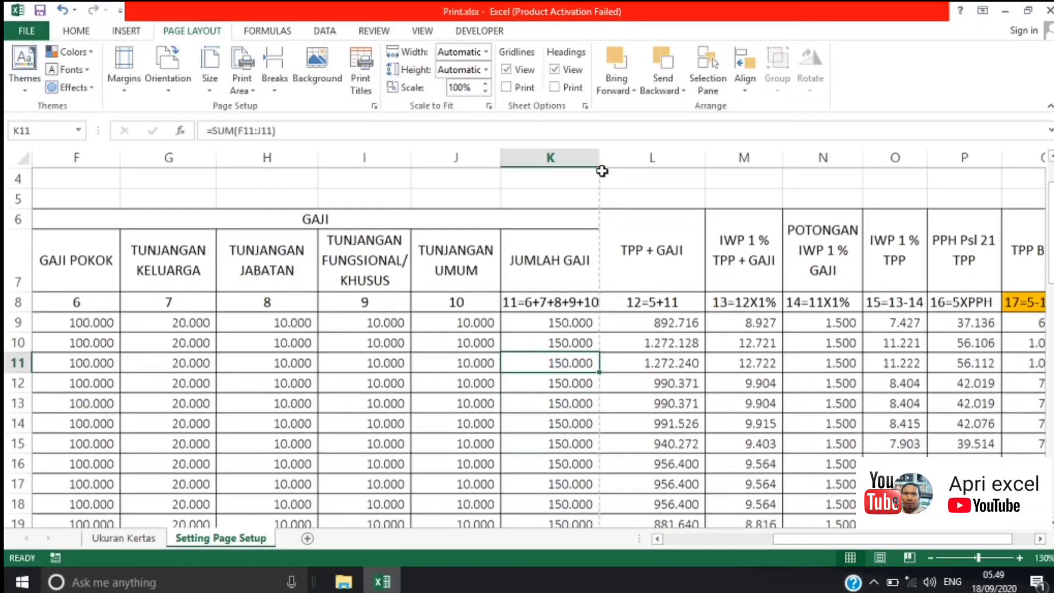
{"action": "scroll", "coordinate": [593, 190], "scroll_direction": "down", "scroll_amount": 8}
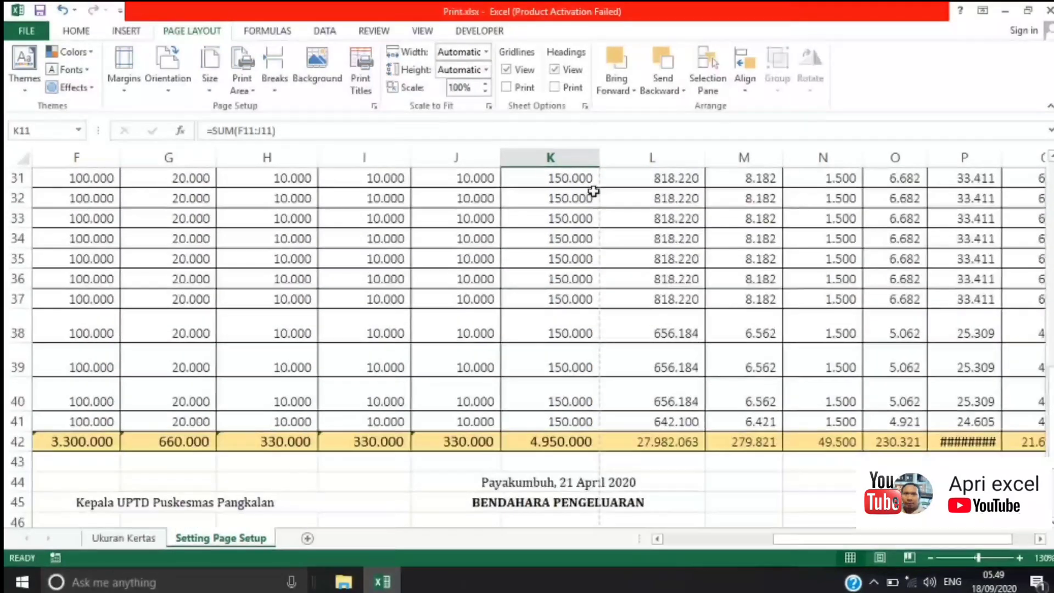
{"action": "scroll", "coordinate": [598, 201], "scroll_direction": "up", "scroll_amount": 9}
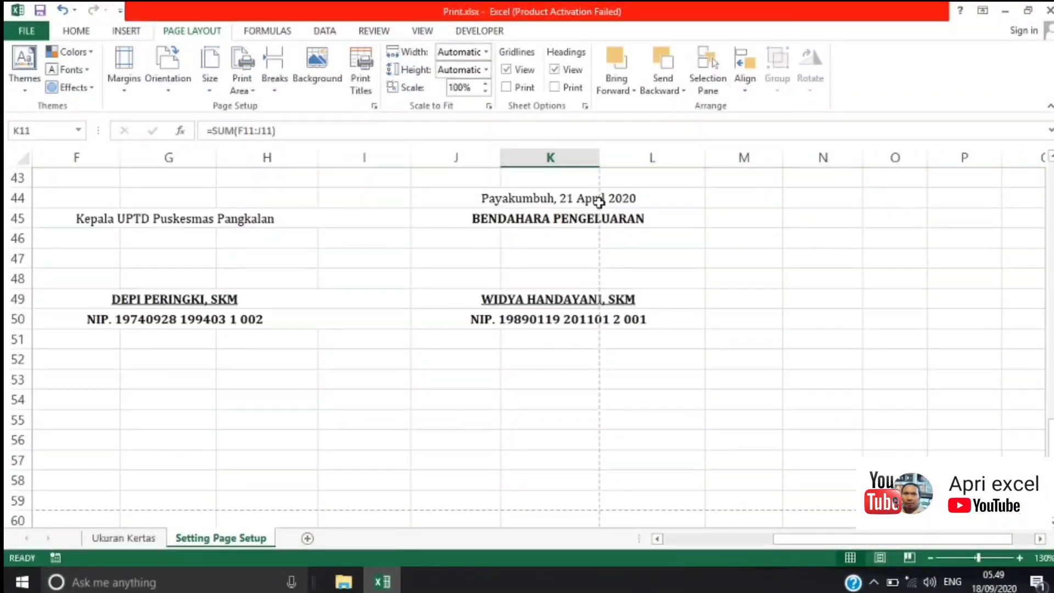
{"action": "scroll", "coordinate": [598, 203], "scroll_direction": "up", "scroll_amount": 7}
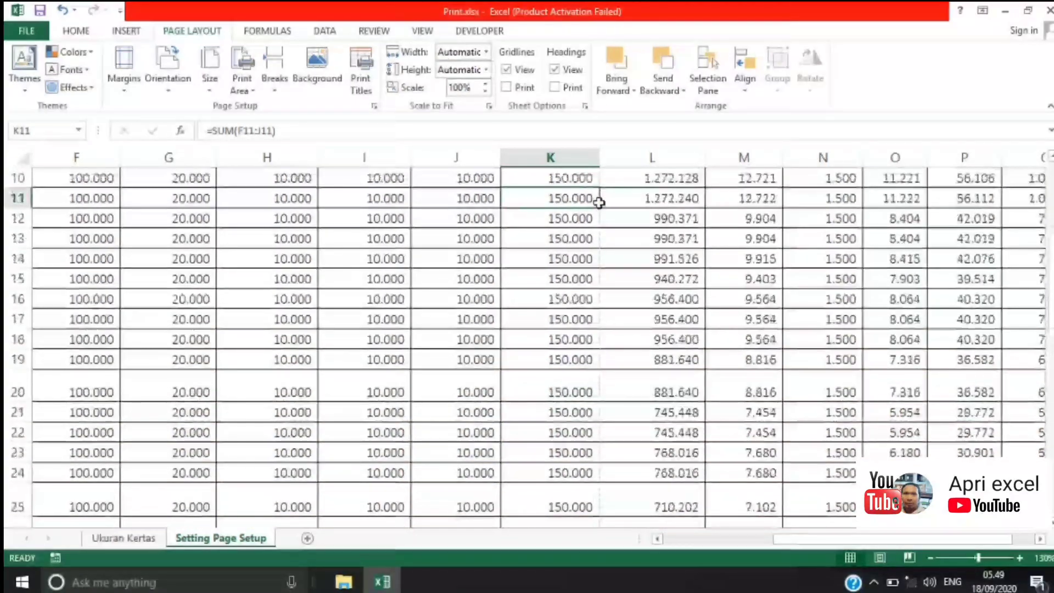
{"action": "scroll", "coordinate": [599, 200], "scroll_direction": "down", "scroll_amount": 2}
{"action": "left_click_drag", "start_coordinate": [790, 540], "coordinate": [710, 541]}
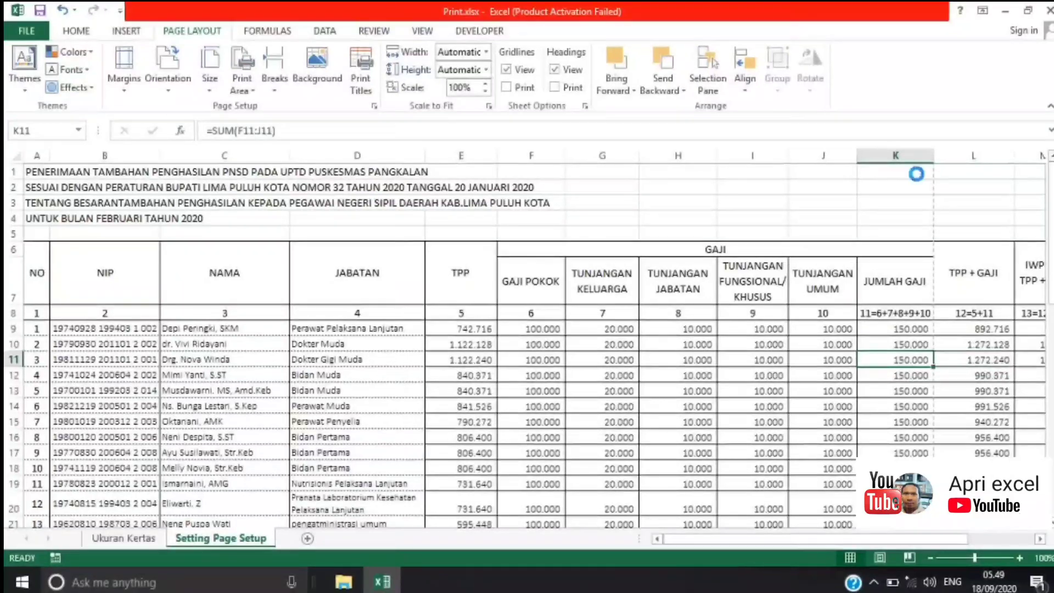
{"action": "scroll", "coordinate": [916, 174], "scroll_direction": "down", "scroll_amount": 1}
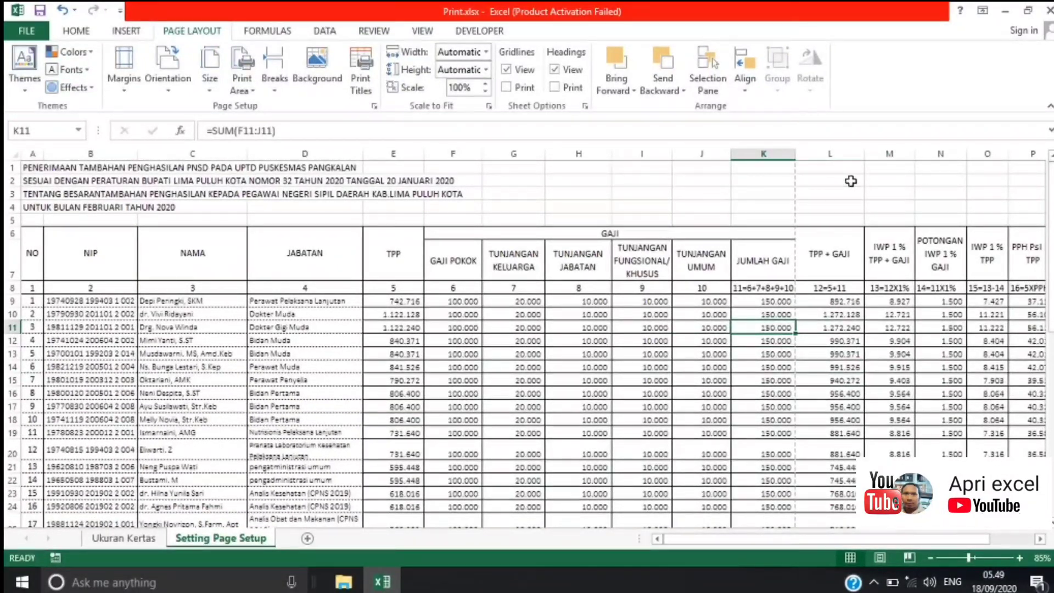
Check the columns beyond the vertical page break and open the print preview of the Setting Page Setup sheet
{"action": "left_click_drag", "start_coordinate": [829, 154], "coordinate": [947, 183]}
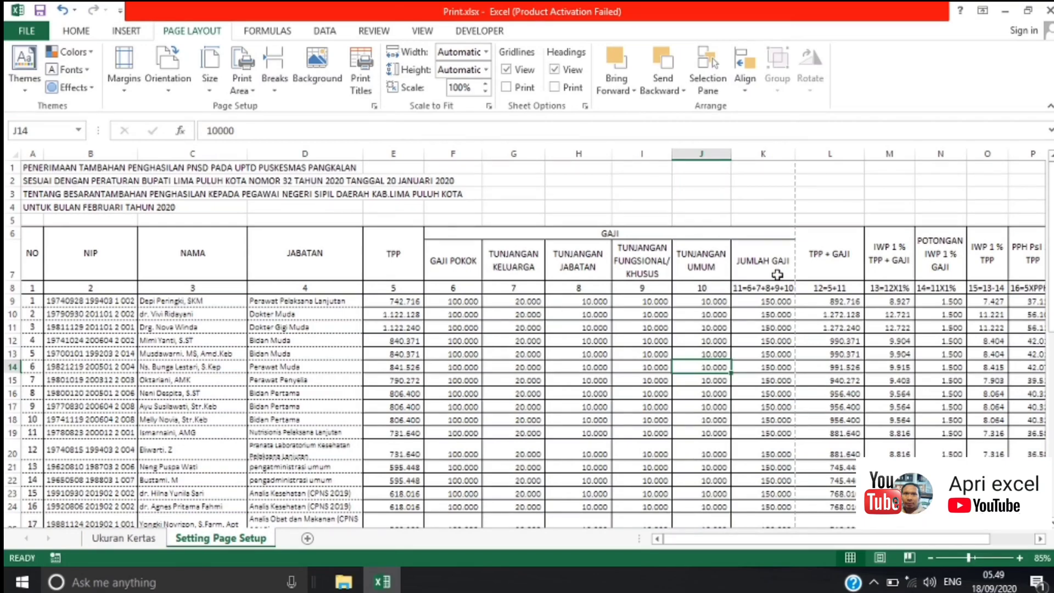
{"action": "key", "text": "ctrl+p"}
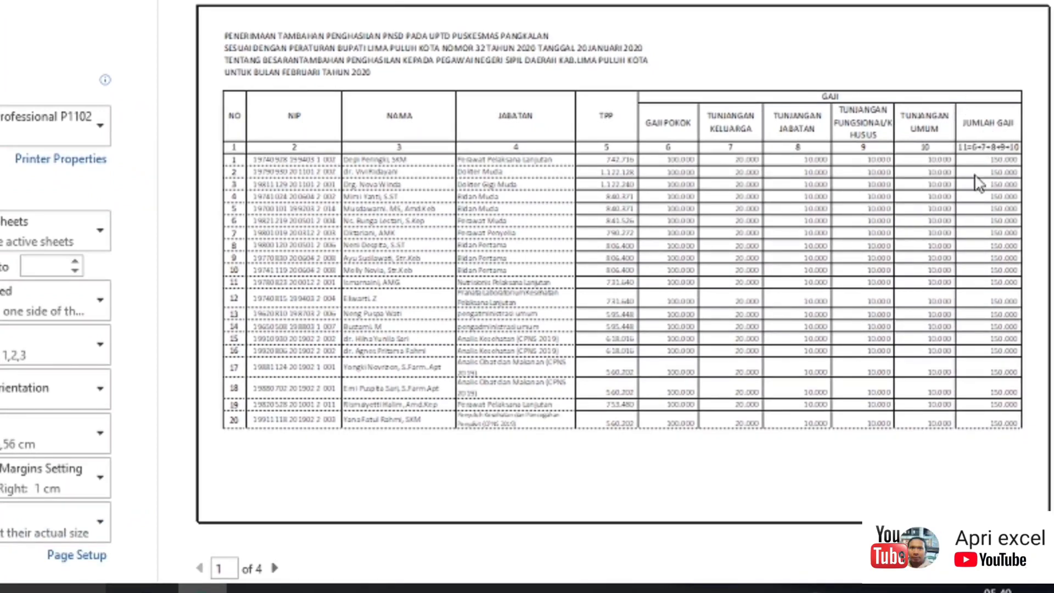
Check the table's cut-off columns on page 3 of the print preview and return to the worksheet
{"action": "scroll", "coordinate": [975, 177], "scroll_direction": "down", "scroll_amount": 1}
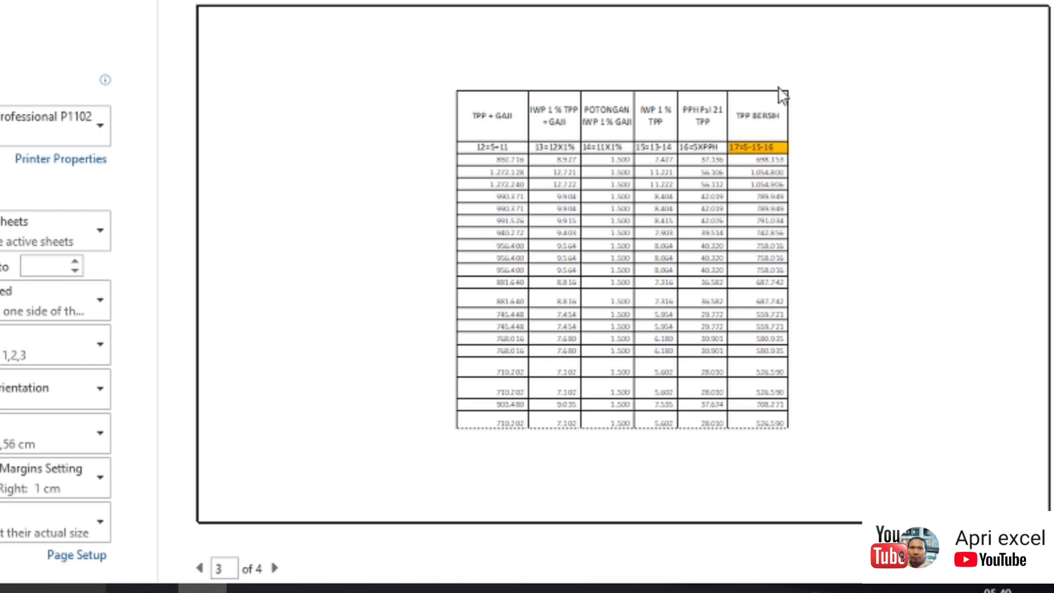
{"action": "key", "text": "Escape"}
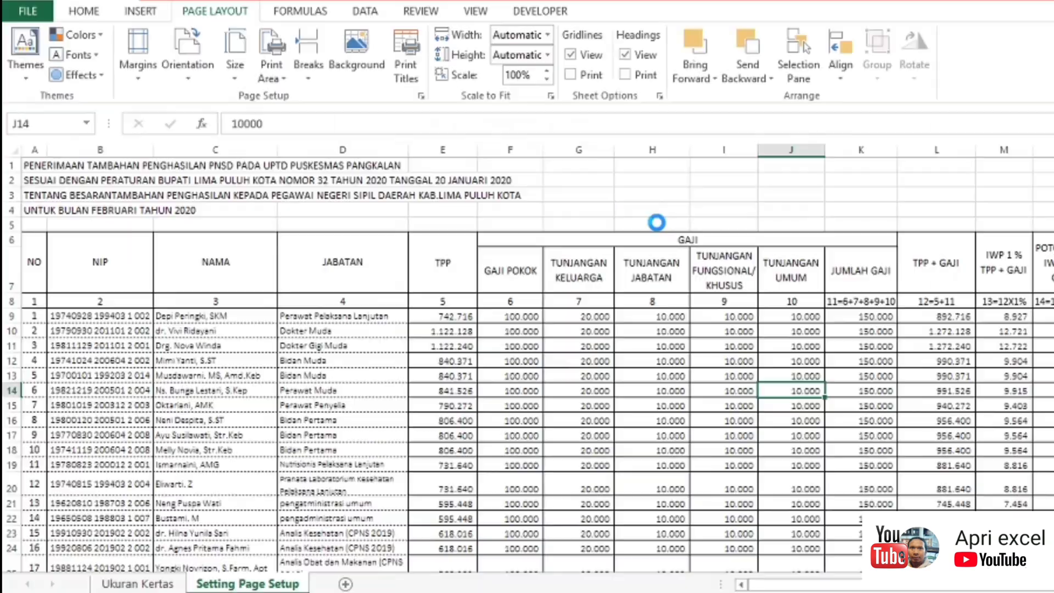
{"action": "left_click", "coordinate": [673, 227]}
{"action": "scroll", "coordinate": [673, 226], "scroll_direction": "down", "scroll_amount": 1}
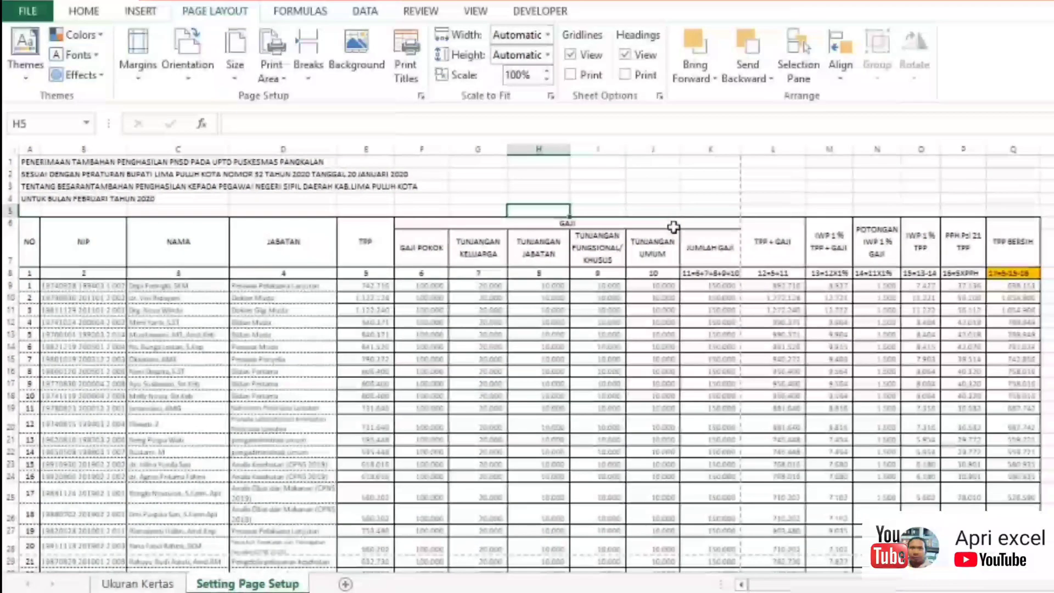
Fit the printout's width to 1 page so all table columns print together
{"action": "scroll", "coordinate": [674, 227], "scroll_direction": "up", "scroll_amount": 1}
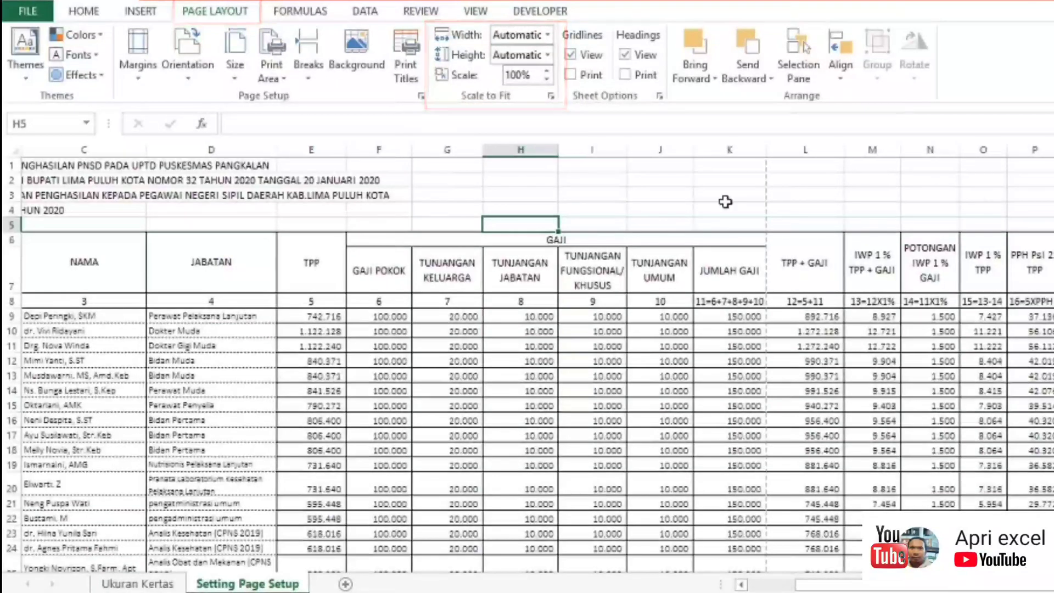
{"action": "left_click", "coordinate": [546, 36]}
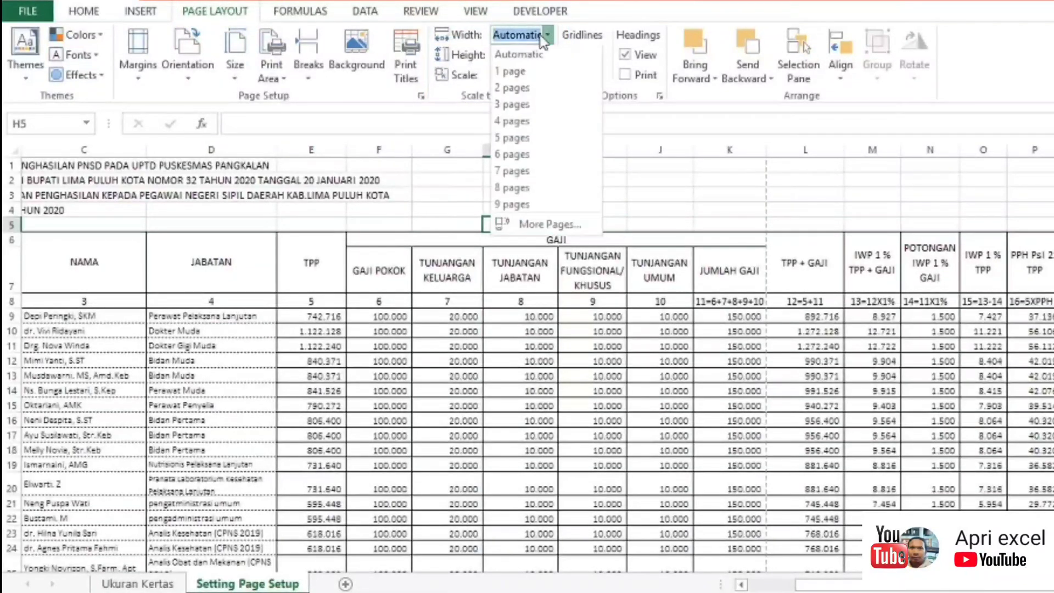
{"action": "left_click", "coordinate": [518, 74]}
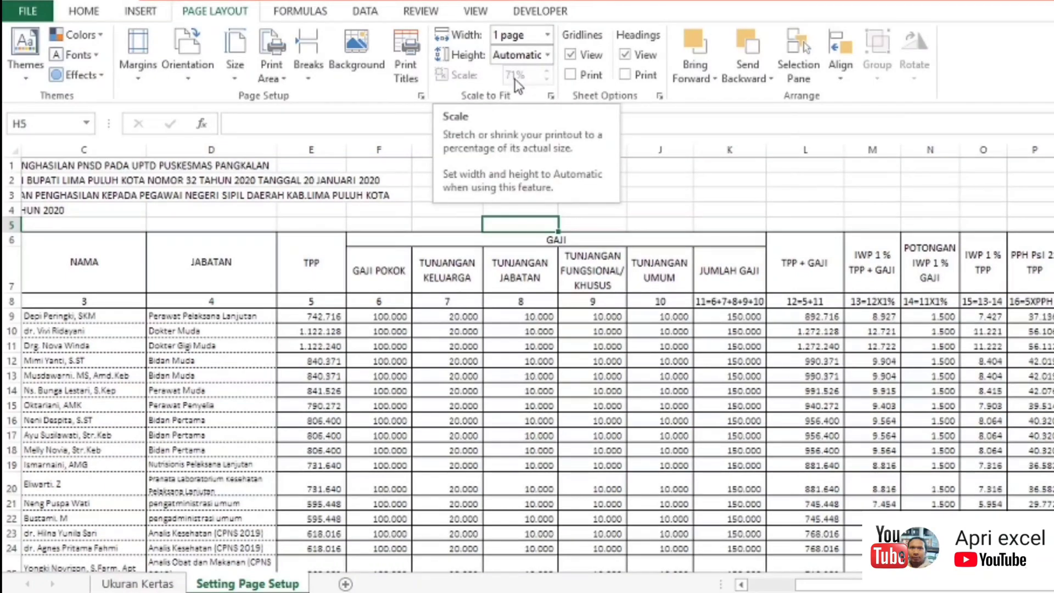
Restore the print width to Automatic and set the print scale to 100%
{"action": "left_click", "coordinate": [547, 34]}
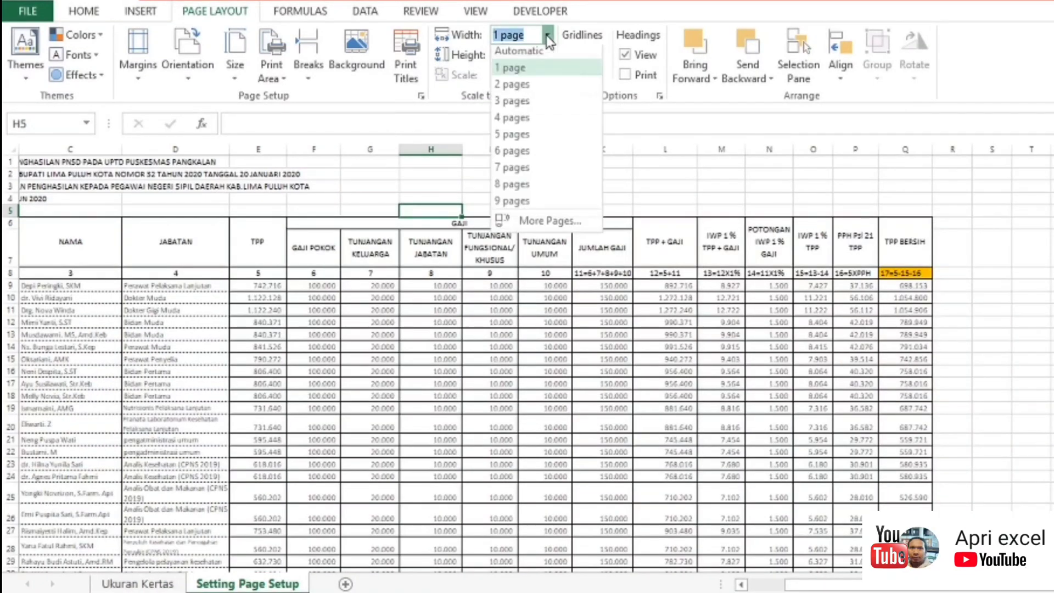
{"action": "left_click", "coordinate": [534, 54]}
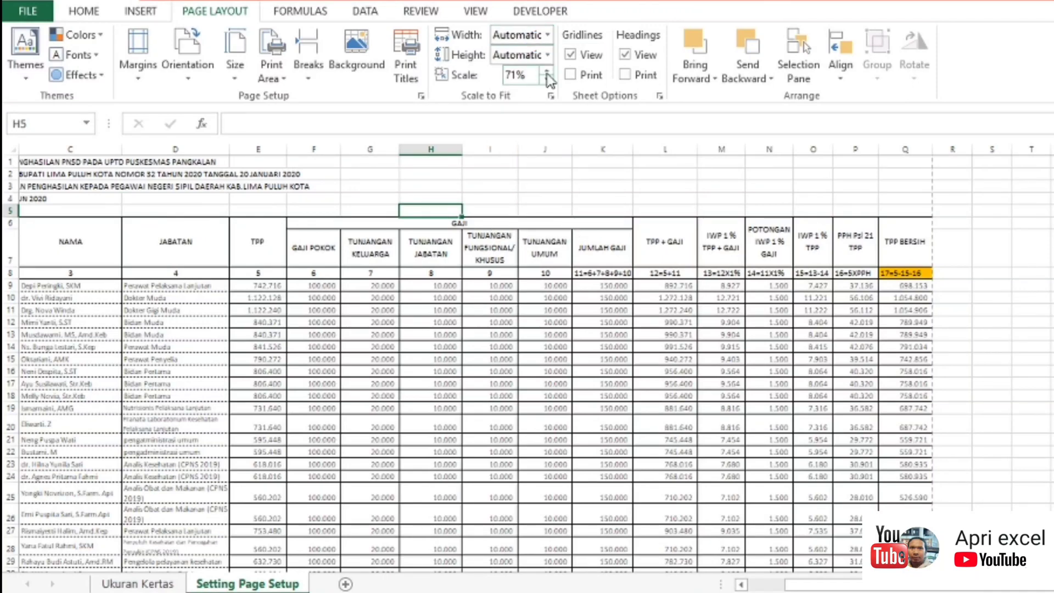
{"action": "left_click", "coordinate": [530, 76]}
{"action": "type", "text": "100"}
{"action": "key", "text": "Return"}
{"action": "key", "text": "Down"}
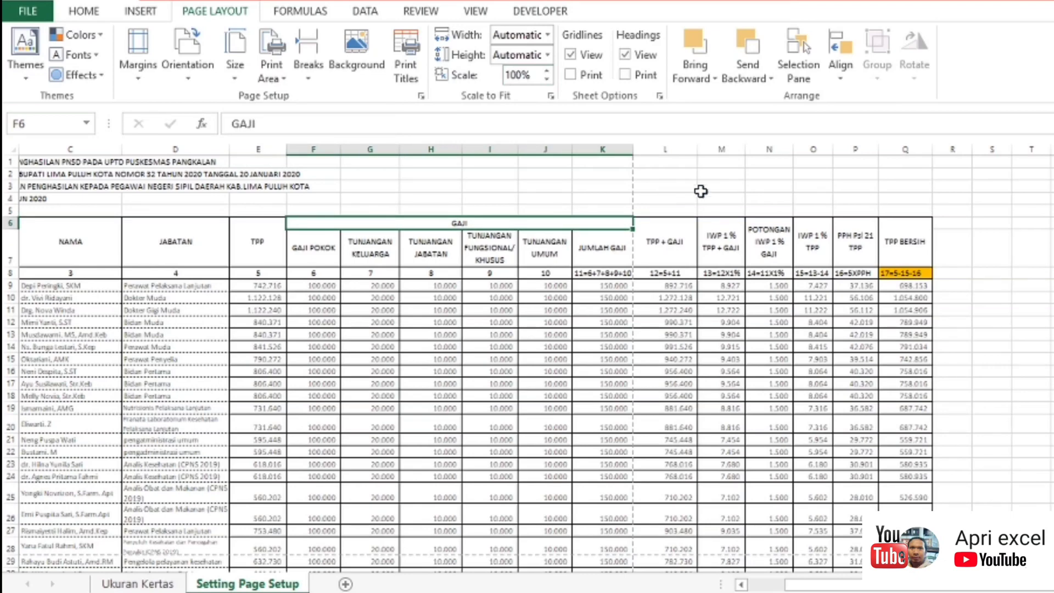
Set the salary table's print width to 1 page, leaving the height on Automatic
{"action": "scroll", "coordinate": [642, 208], "scroll_direction": "up", "scroll_amount": 2}
{"action": "scroll", "coordinate": [647, 208], "scroll_direction": "up", "scroll_amount": 1}
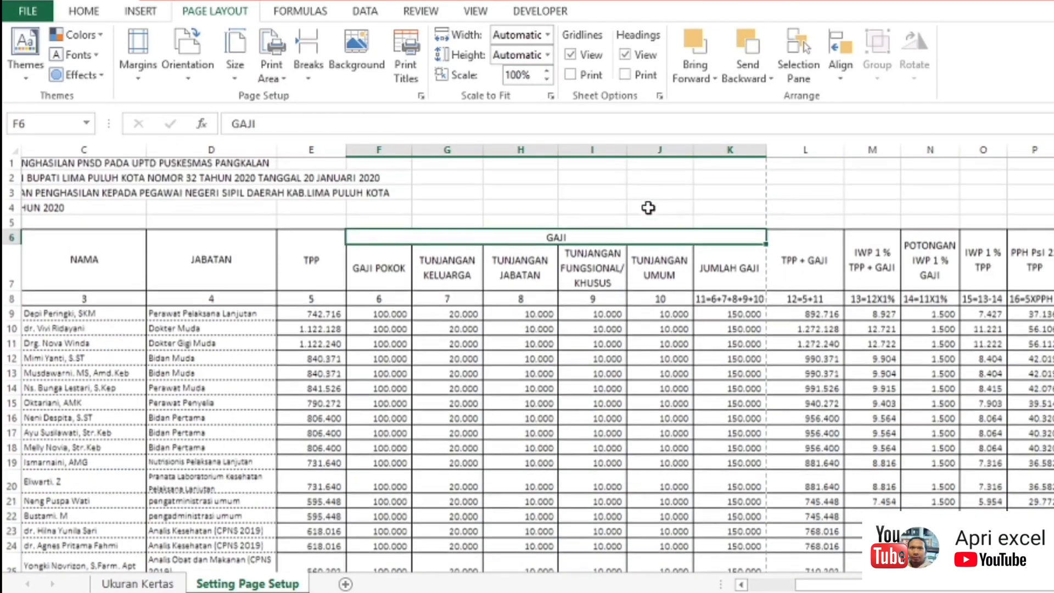
{"action": "left_click", "coordinate": [549, 36]}
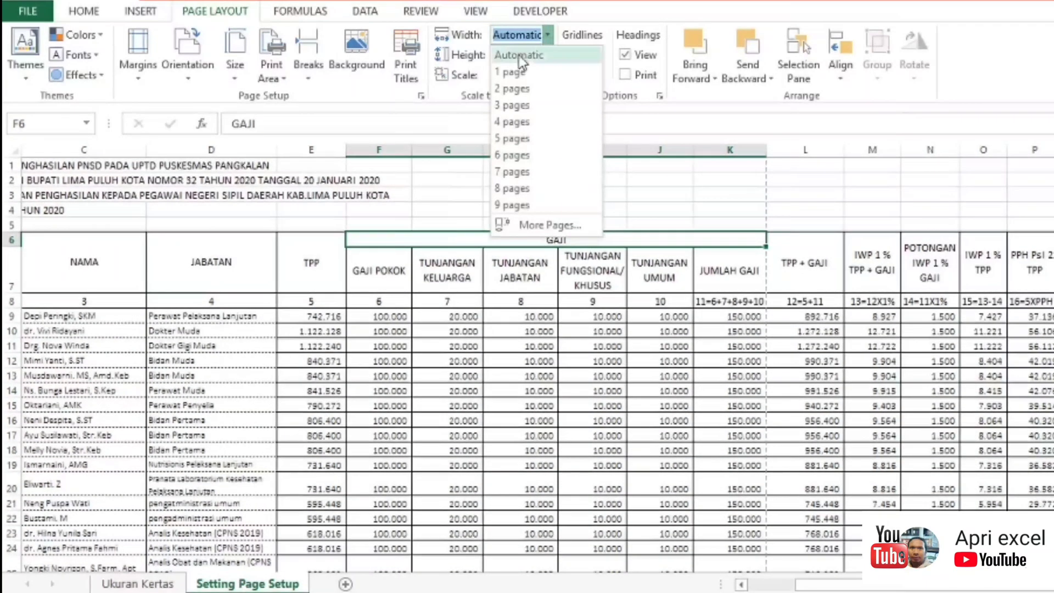
{"action": "left_click", "coordinate": [514, 78]}
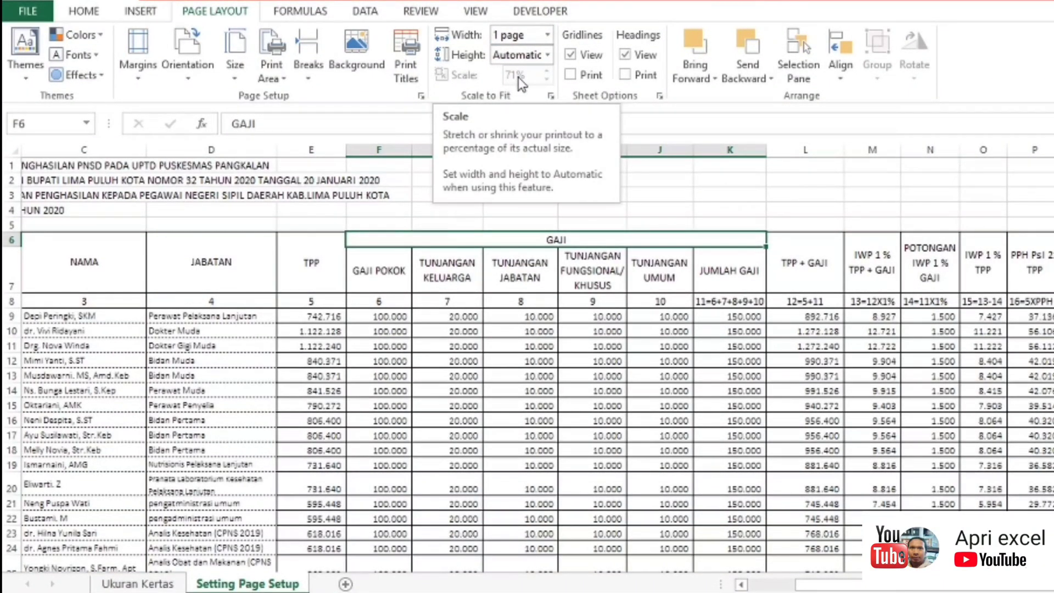
Check the table's full width for vertical page breaks and review both pages in the print preview
{"action": "left_click", "coordinate": [192, 210]}
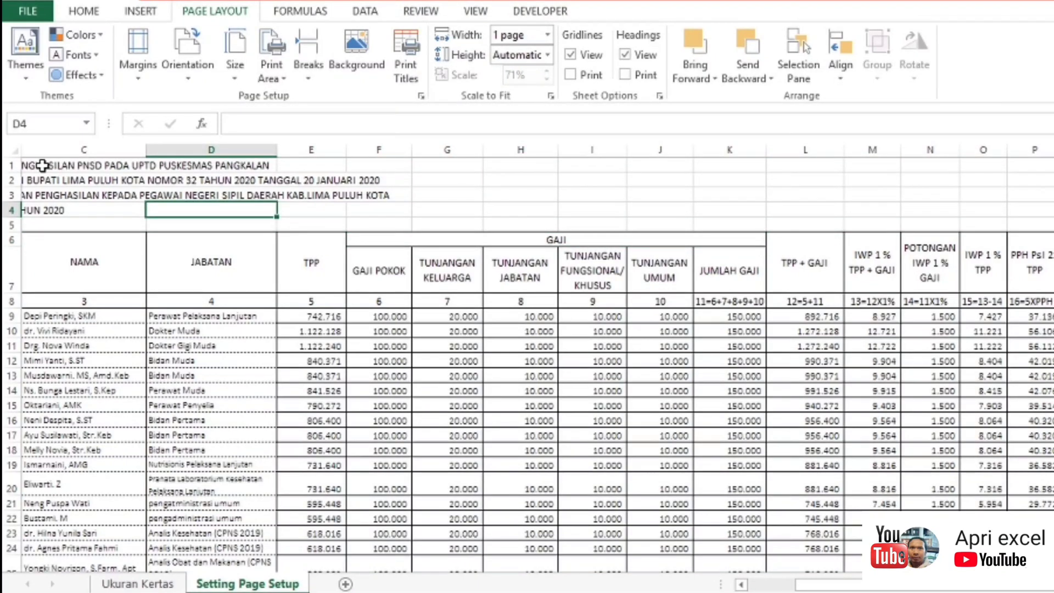
{"action": "left_click_drag", "start_coordinate": [845, 586], "coordinate": [821, 588]}
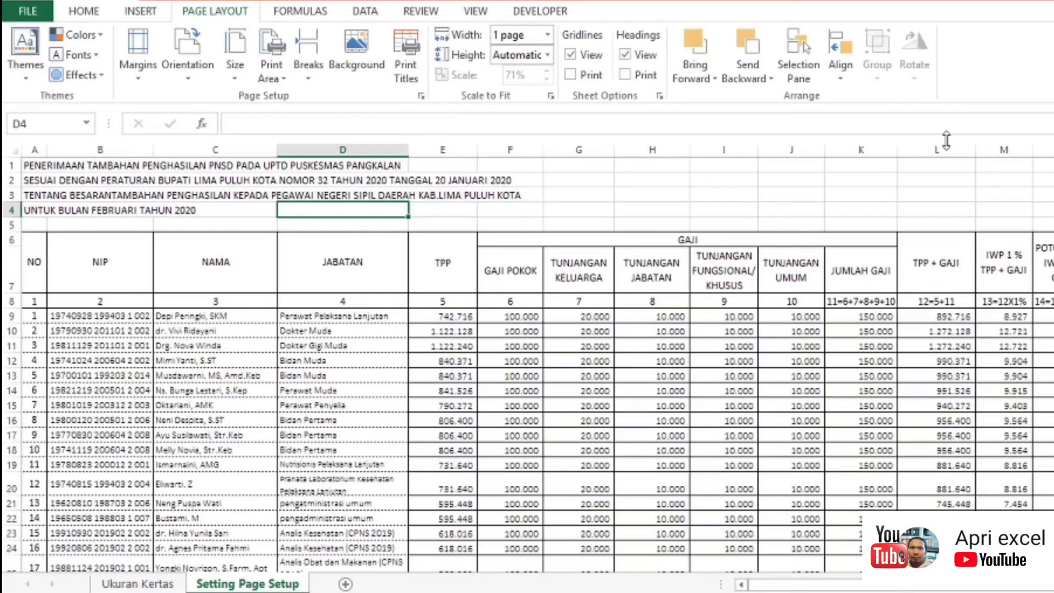
{"action": "left_click_drag", "start_coordinate": [982, 586], "coordinate": [1040, 586]}
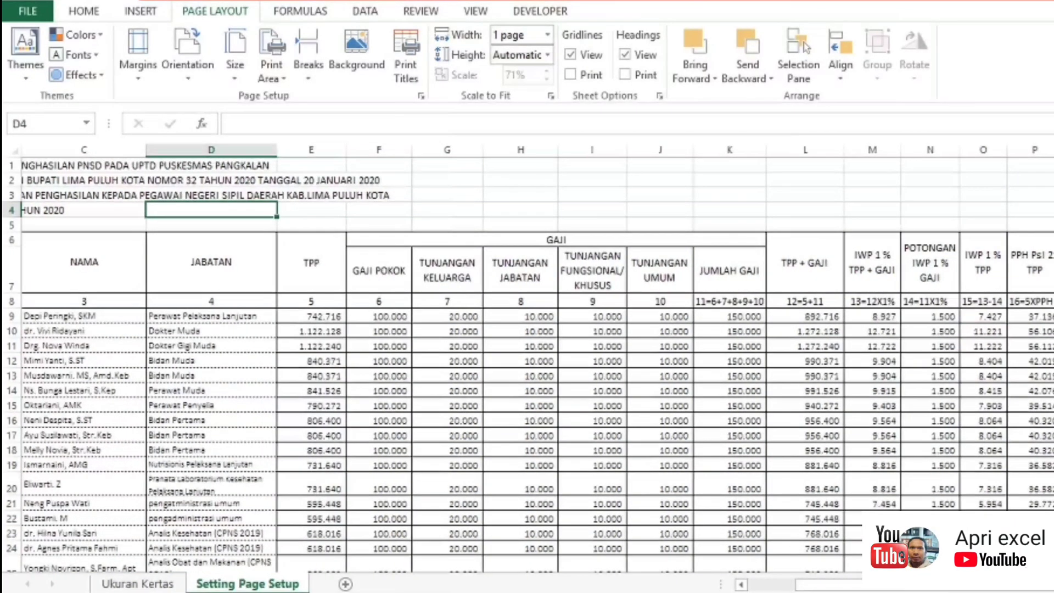
{"action": "left_click_drag", "start_coordinate": [812, 588], "coordinate": [763, 588]}
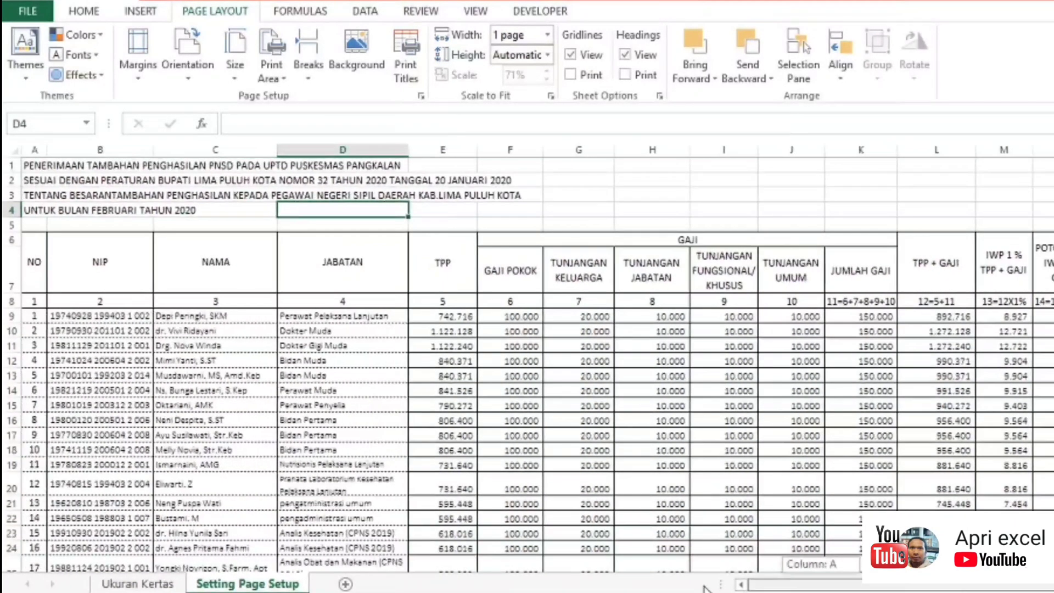
{"action": "key", "text": "ctrl+p"}
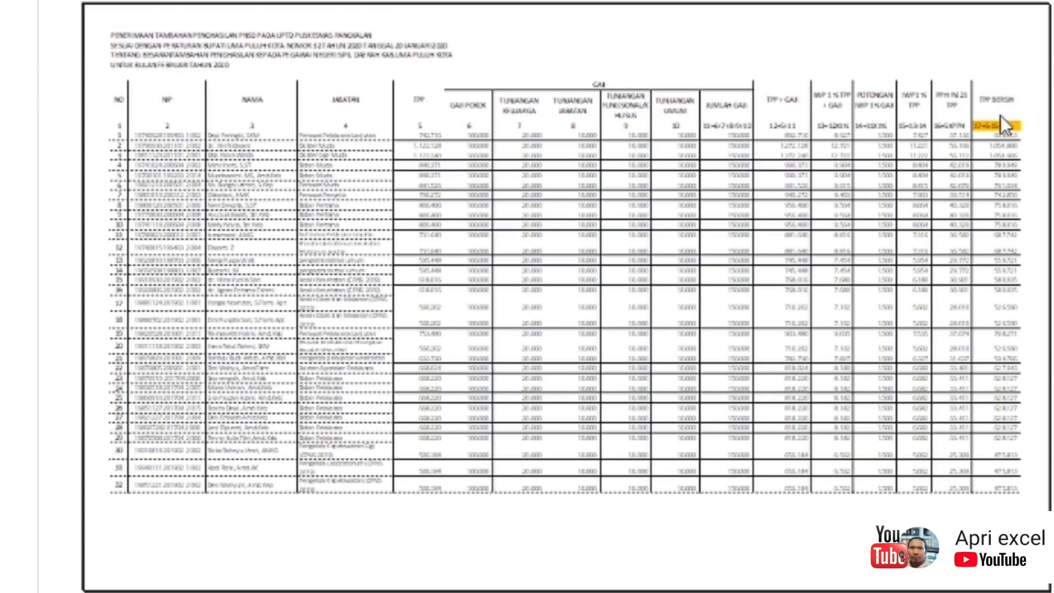
{"action": "scroll", "coordinate": [924, 141], "scroll_direction": "down", "scroll_amount": 1}
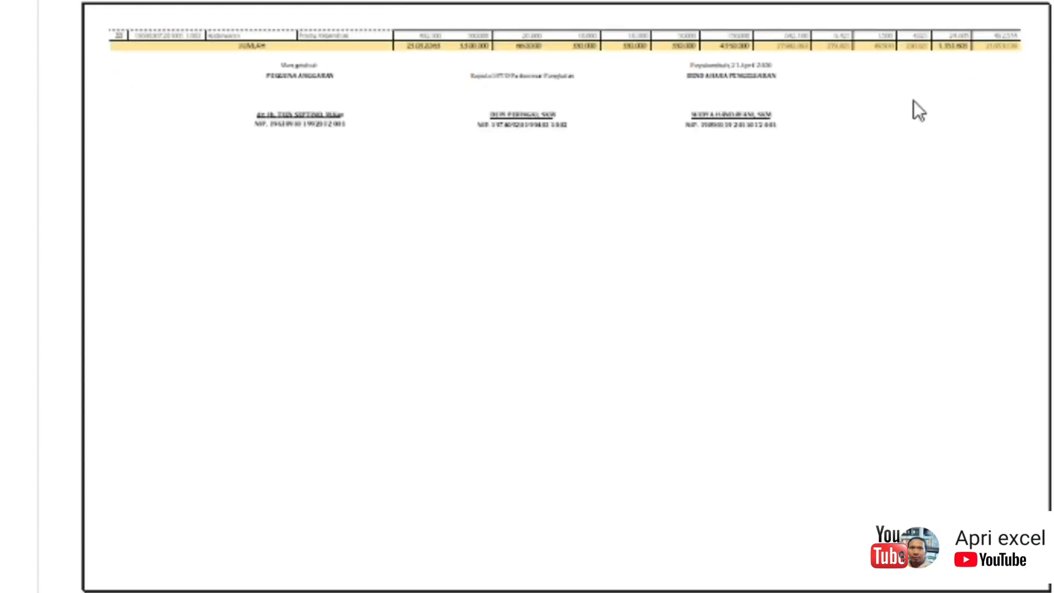
{"action": "scroll", "coordinate": [914, 95], "scroll_direction": "up", "scroll_amount": 1}
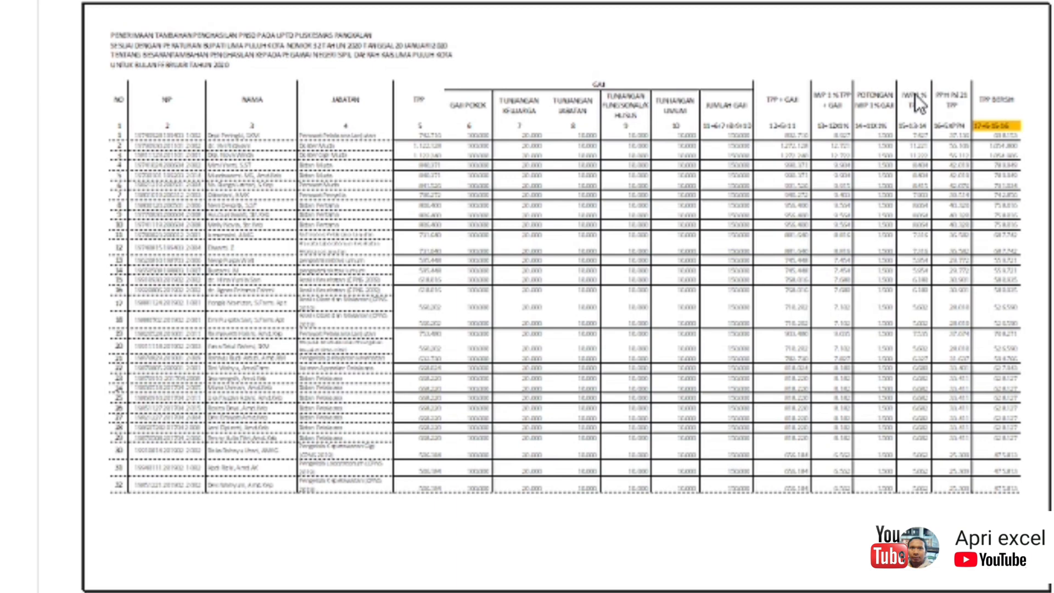
{"action": "key", "text": "Escape"}
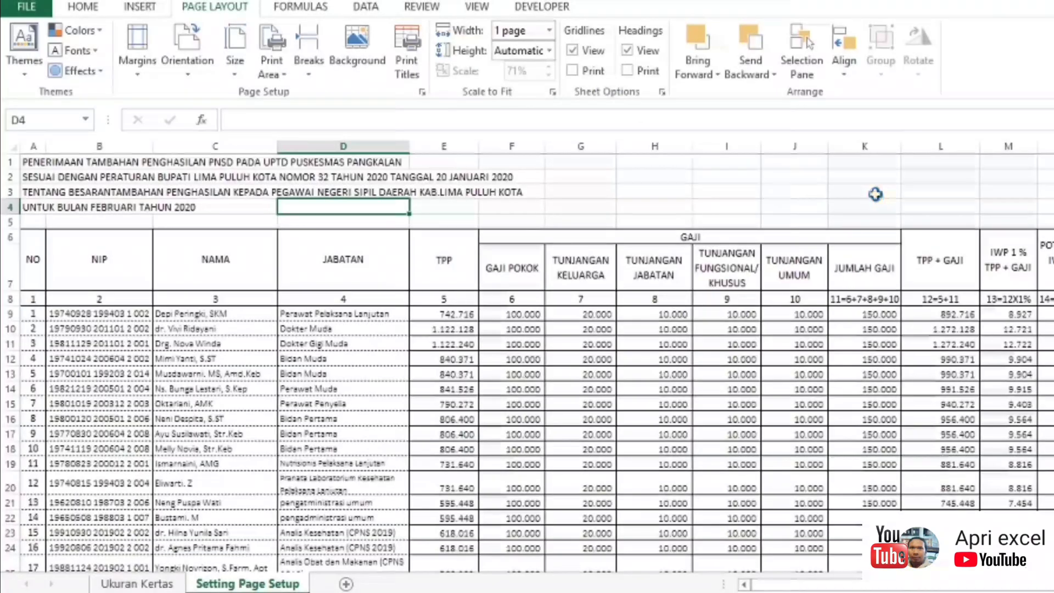
Locate the horizontal page break near the JUMLAH row and set the print height to 1 page
{"action": "scroll", "coordinate": [899, 233], "scroll_direction": "down", "scroll_amount": 2}
{"action": "scroll", "coordinate": [616, 228], "scroll_direction": "up", "scroll_amount": 3}
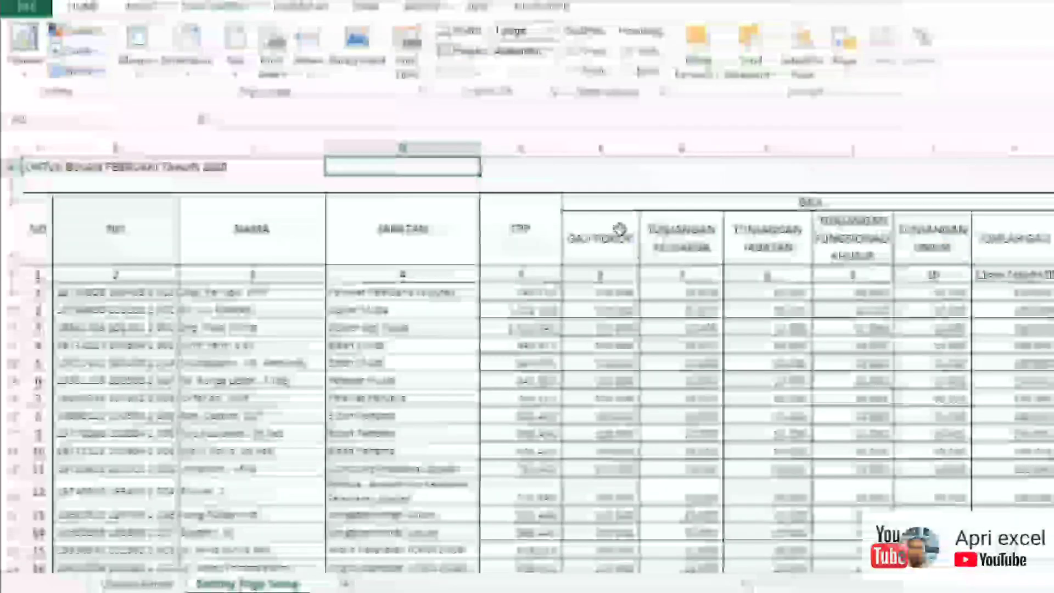
{"action": "scroll", "coordinate": [600, 265], "scroll_direction": "down", "scroll_amount": 6}
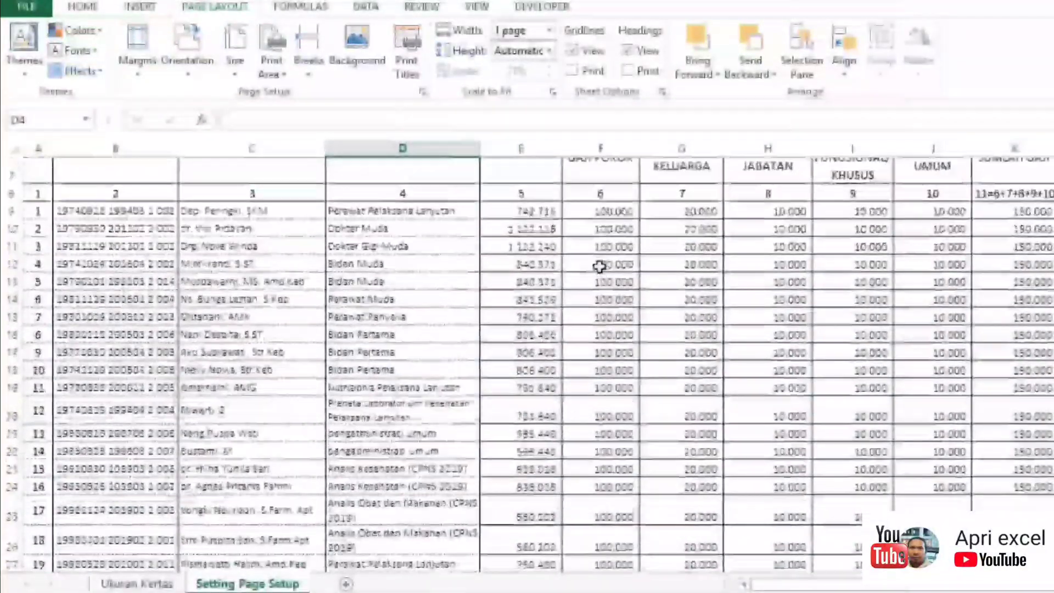
{"action": "scroll", "coordinate": [599, 270], "scroll_direction": "down", "scroll_amount": 3}
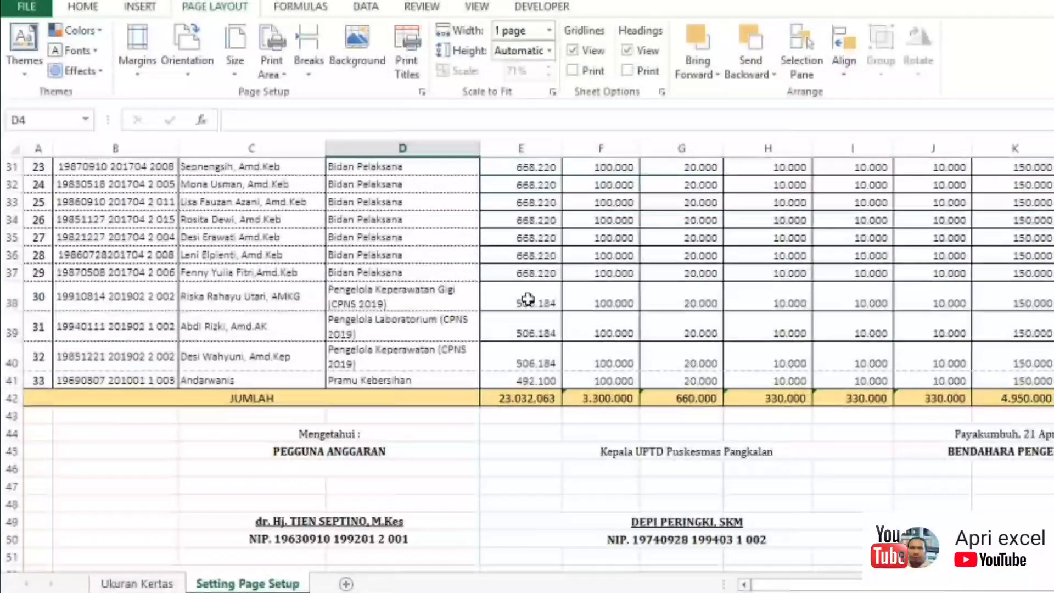
{"action": "left_click", "coordinate": [5, 367]}
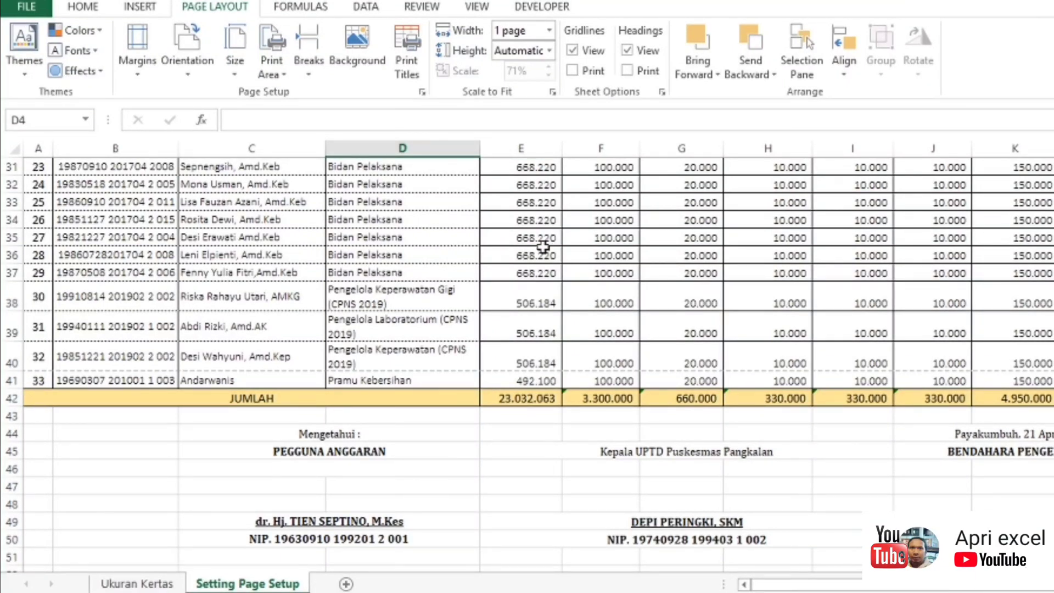
{"action": "left_click", "coordinate": [548, 48]}
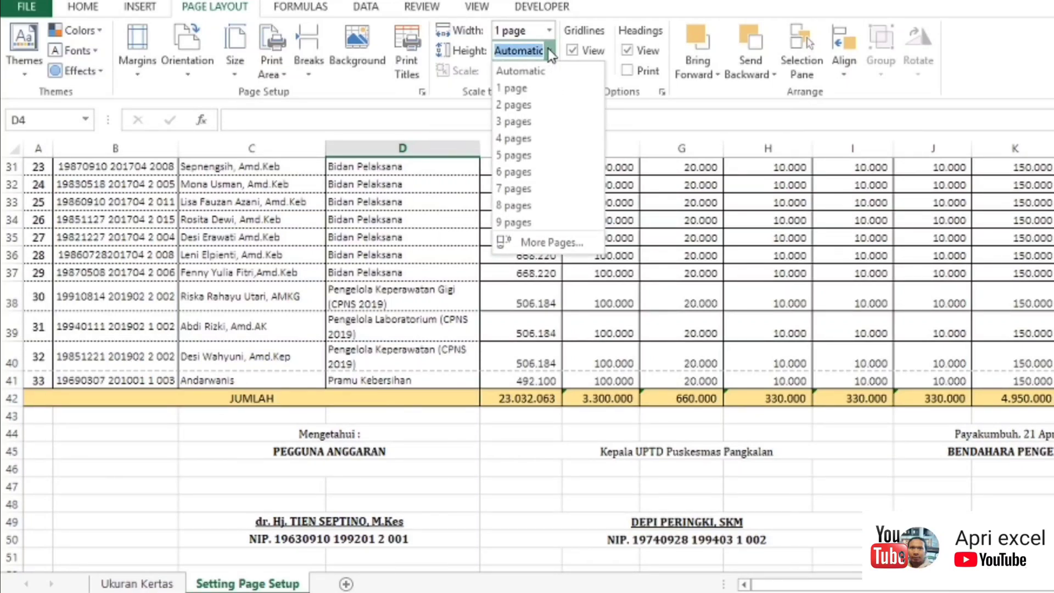
{"action": "left_click", "coordinate": [517, 90]}
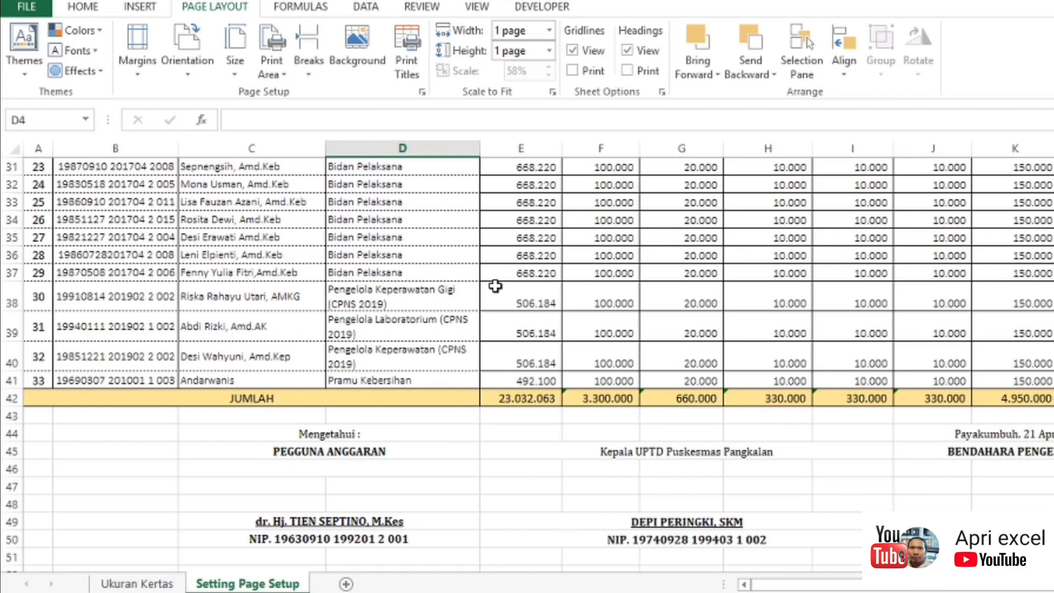
Check the table's rows for page breaks and set the print height back to Automatic
{"action": "scroll", "coordinate": [495, 286], "scroll_direction": "up", "scroll_amount": 10}
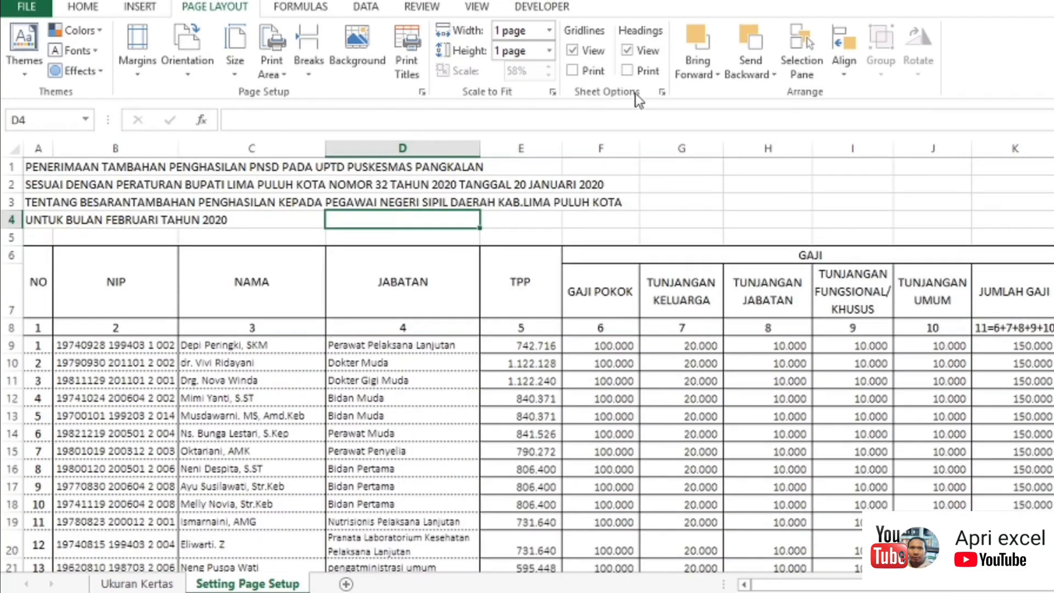
{"action": "scroll", "coordinate": [548, 278], "scroll_direction": "down", "scroll_amount": 4}
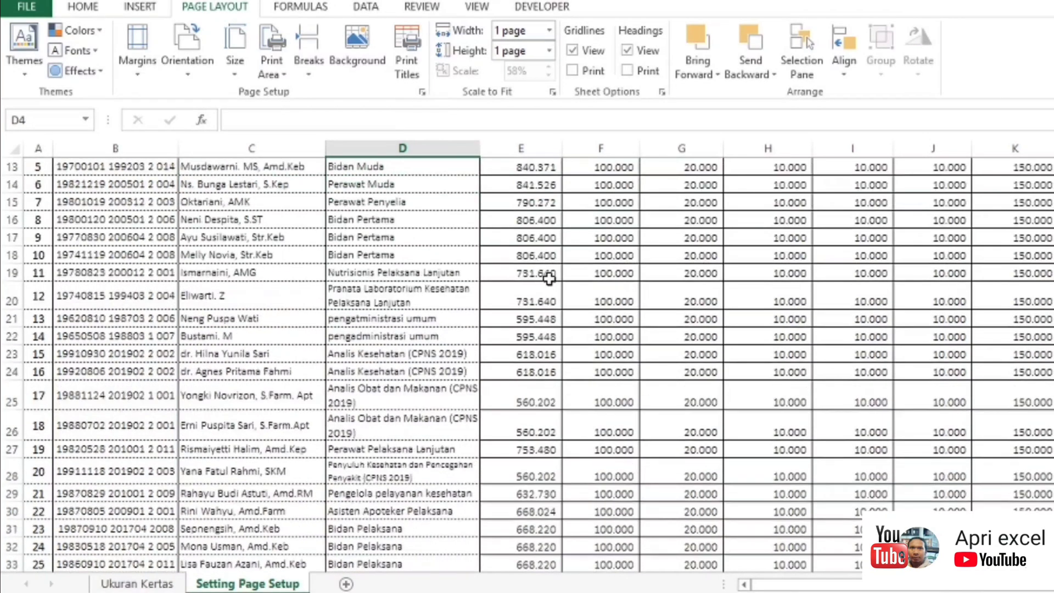
{"action": "scroll", "coordinate": [549, 279], "scroll_direction": "down", "scroll_amount": 4}
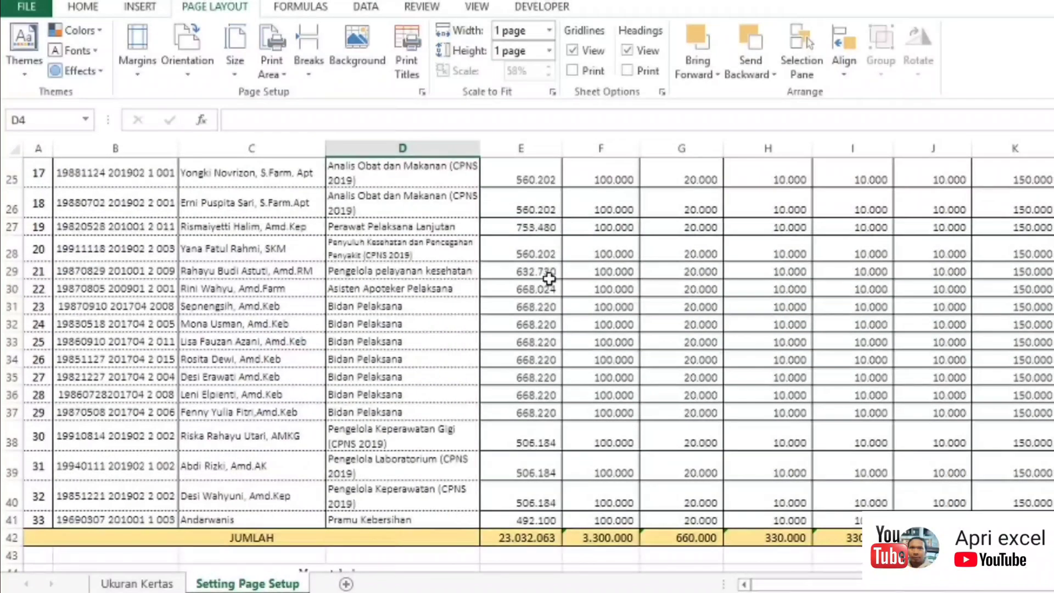
{"action": "left_click", "coordinate": [548, 50]}
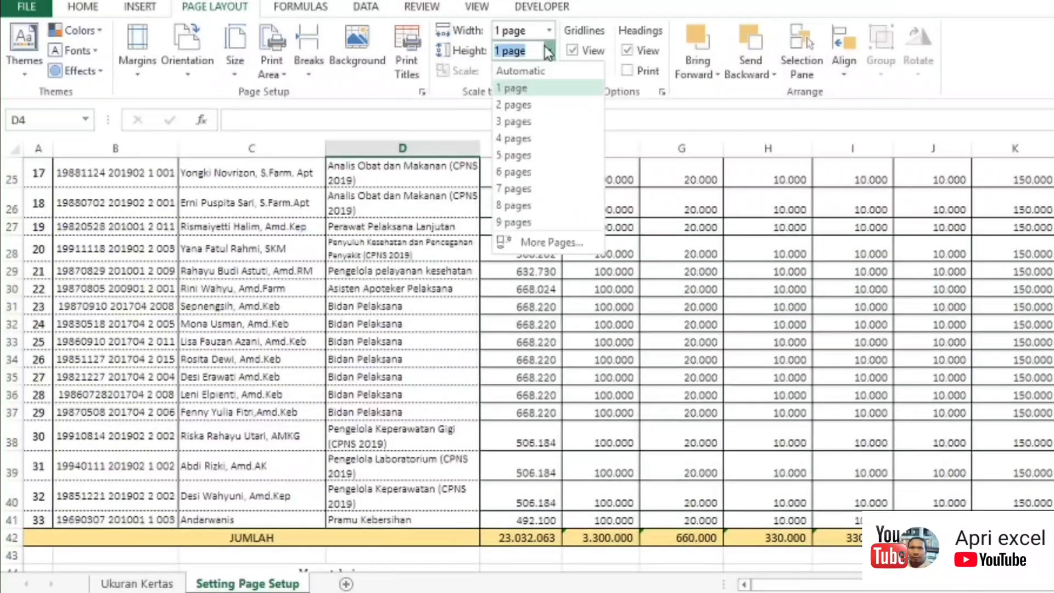
{"action": "left_click", "coordinate": [538, 73]}
Open the print settings for the salary sheet and set the print scope to Print Entire Workbook
{"action": "scroll", "coordinate": [381, 385], "scroll_direction": "down", "scroll_amount": 4}
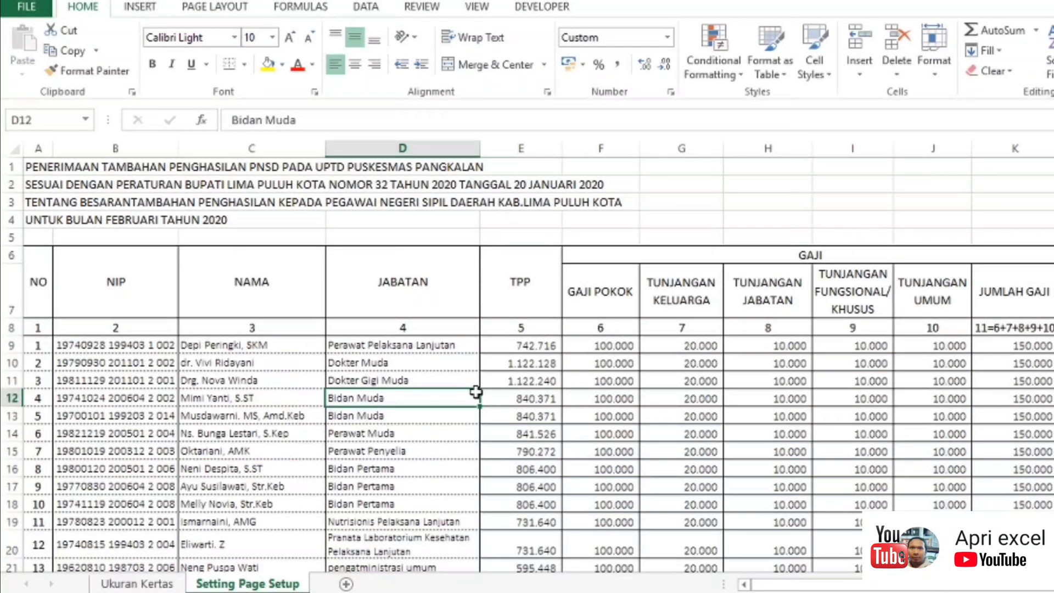
{"action": "scroll", "coordinate": [475, 391], "scroll_direction": "down", "scroll_amount": 2}
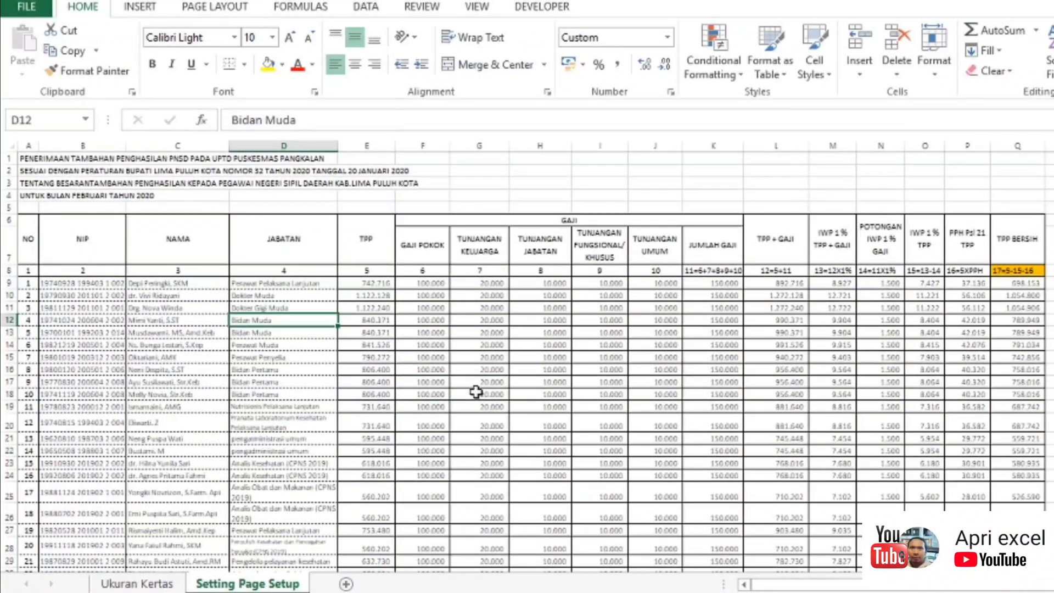
{"action": "key", "text": "ctrl+p"}
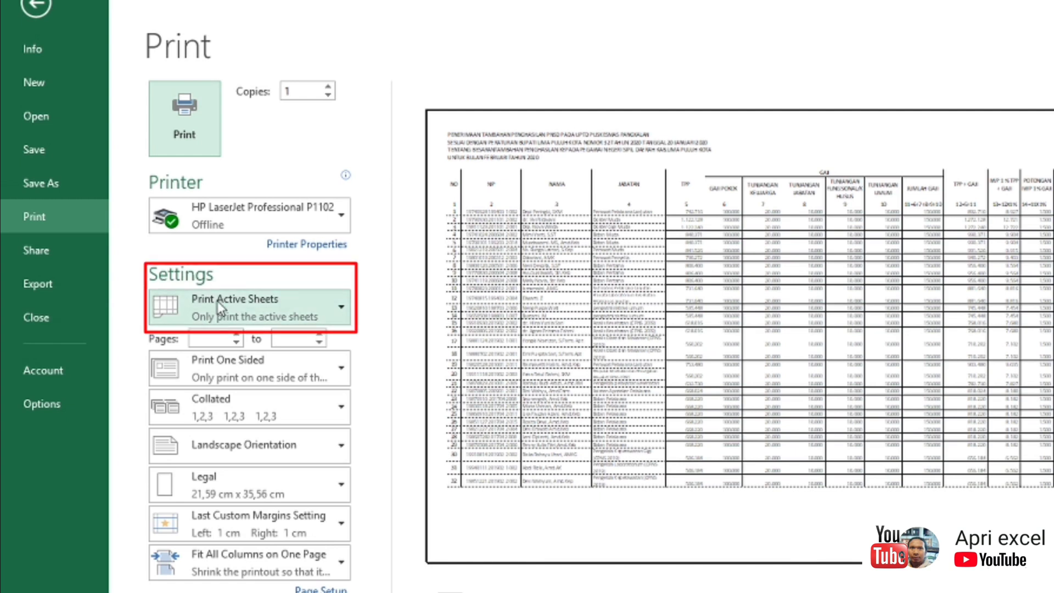
{"action": "left_click", "coordinate": [335, 303]}
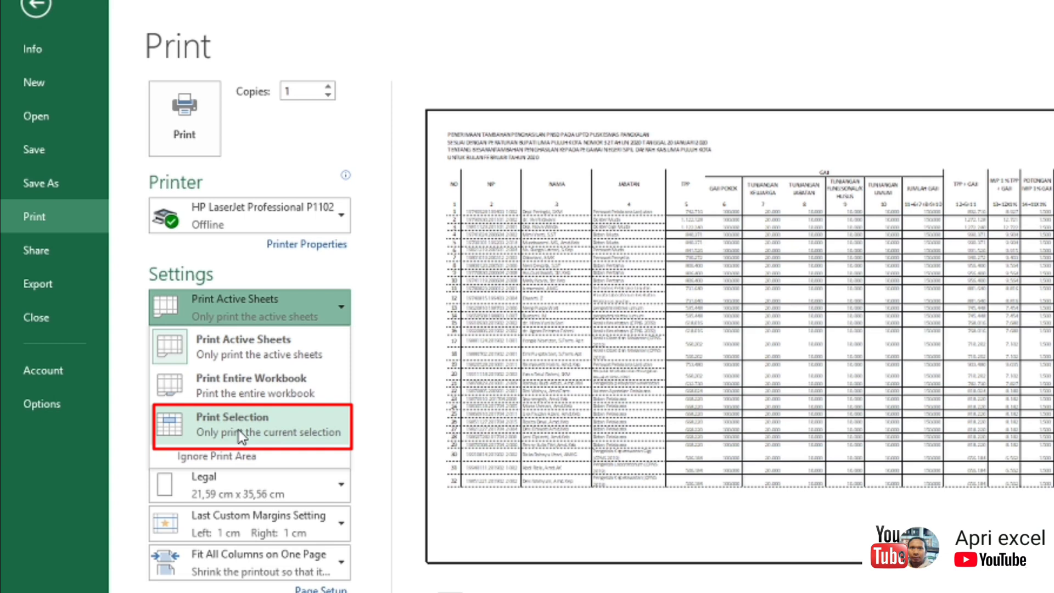
{"action": "left_click", "coordinate": [253, 384]}
{"action": "left_click", "coordinate": [310, 316]}
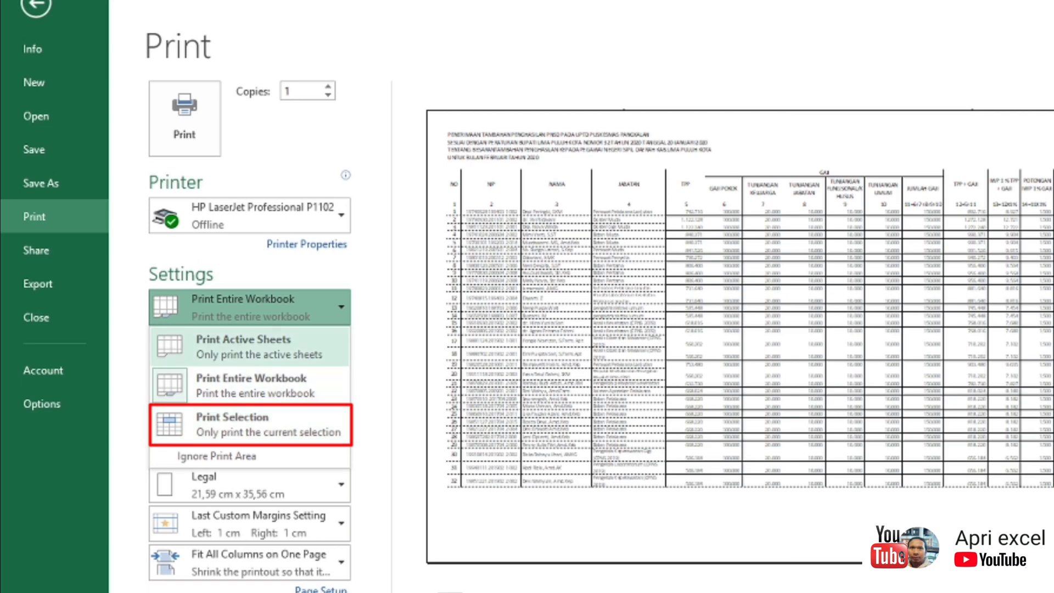
{"action": "left_click", "coordinate": [36, 5]}
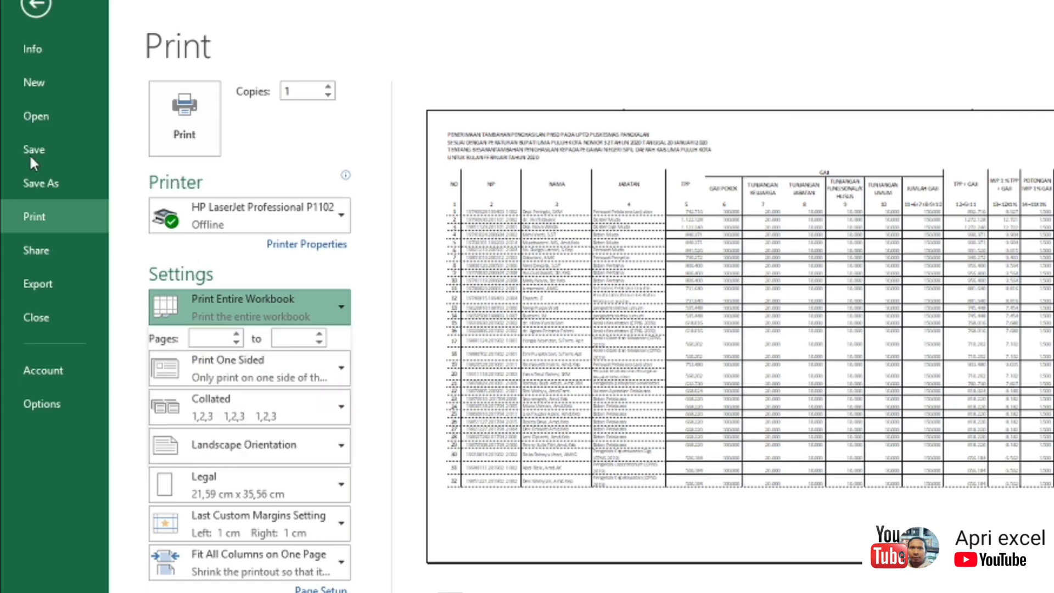
Select the whole salary table from the NO header to the JUMLAH row, A6:Q42, excluding the title and signature rows
{"action": "left_click", "coordinate": [426, 293]}
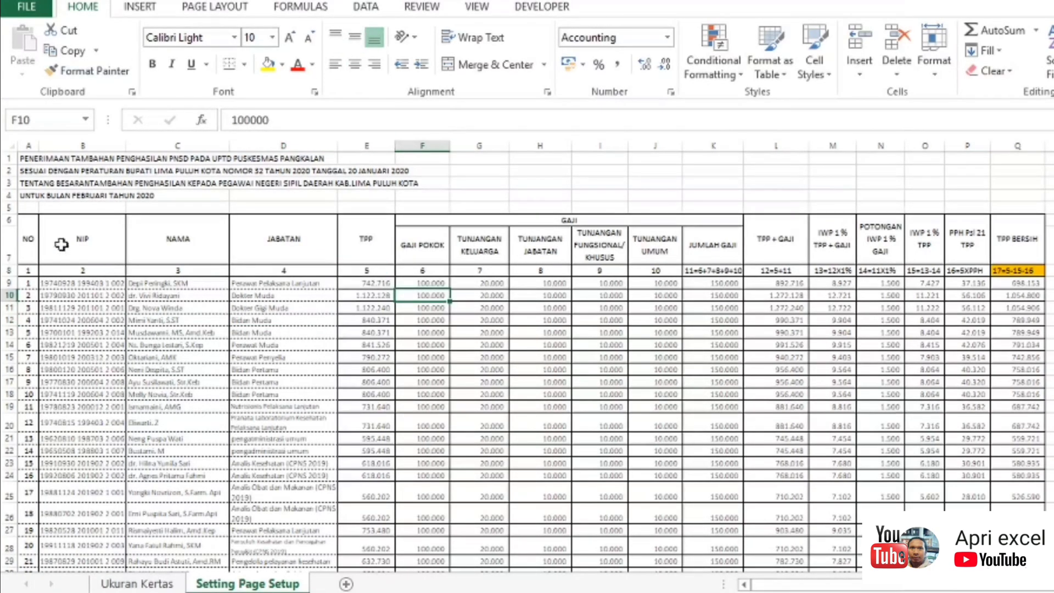
{"action": "left_click", "coordinate": [26, 221]}
{"action": "left_click_drag", "start_coordinate": [91, 239], "coordinate": [927, 425]}
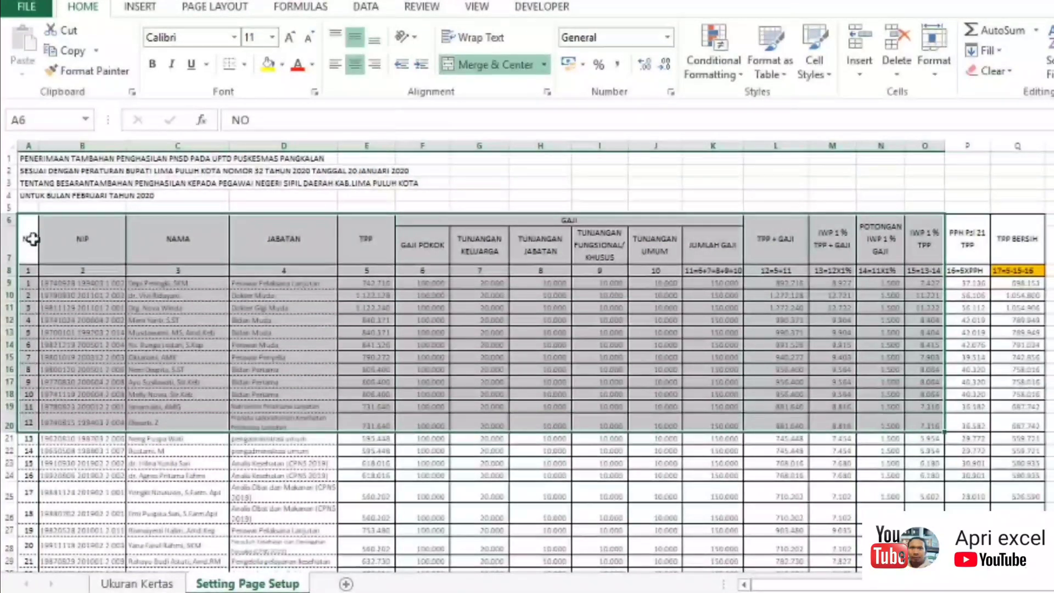
{"action": "left_click_drag", "start_coordinate": [31, 237], "coordinate": [1034, 552]}
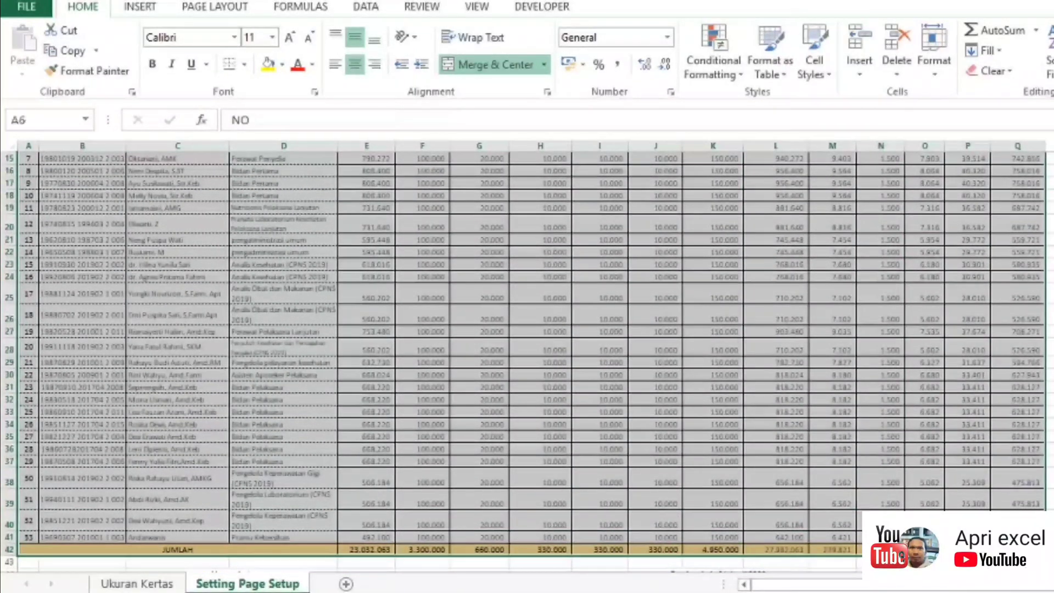
{"action": "scroll", "coordinate": [419, 367], "scroll_direction": "up", "scroll_amount": 5}
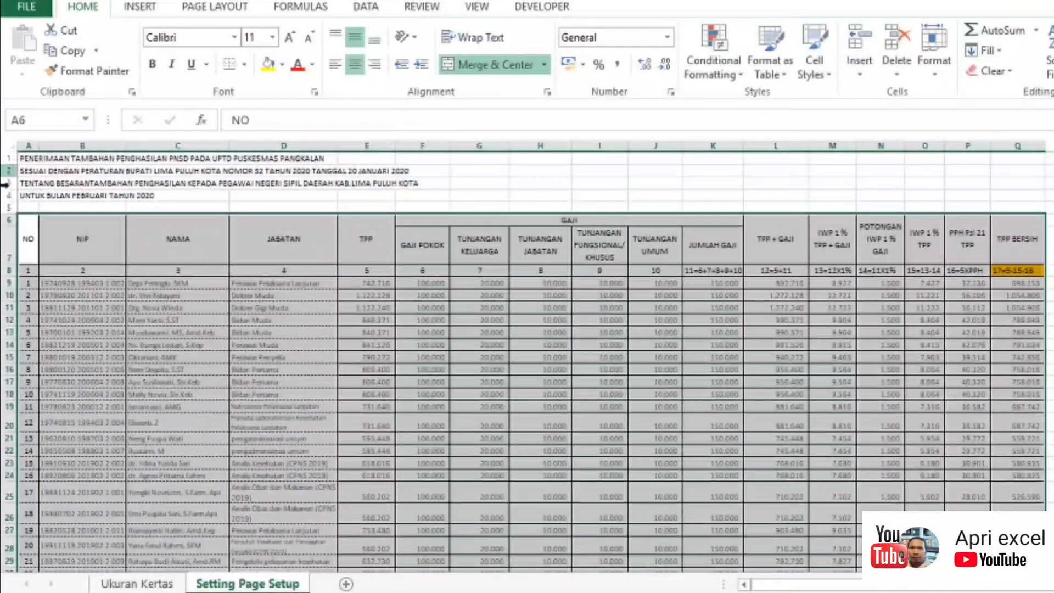
{"action": "scroll", "coordinate": [320, 327], "scroll_direction": "down", "scroll_amount": 10}
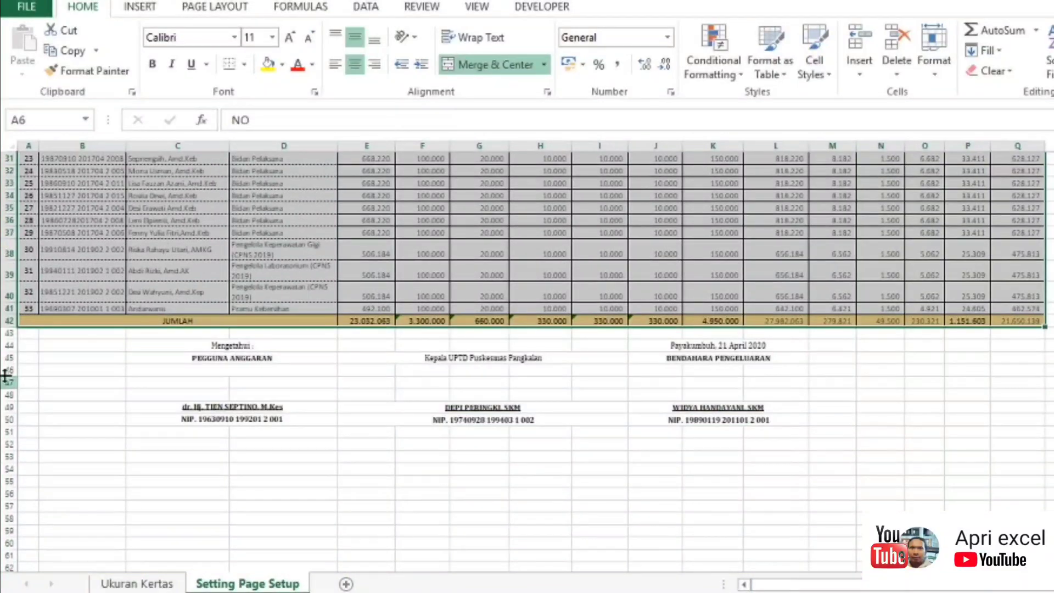
{"action": "scroll", "coordinate": [84, 363], "scroll_direction": "up", "scroll_amount": 8}
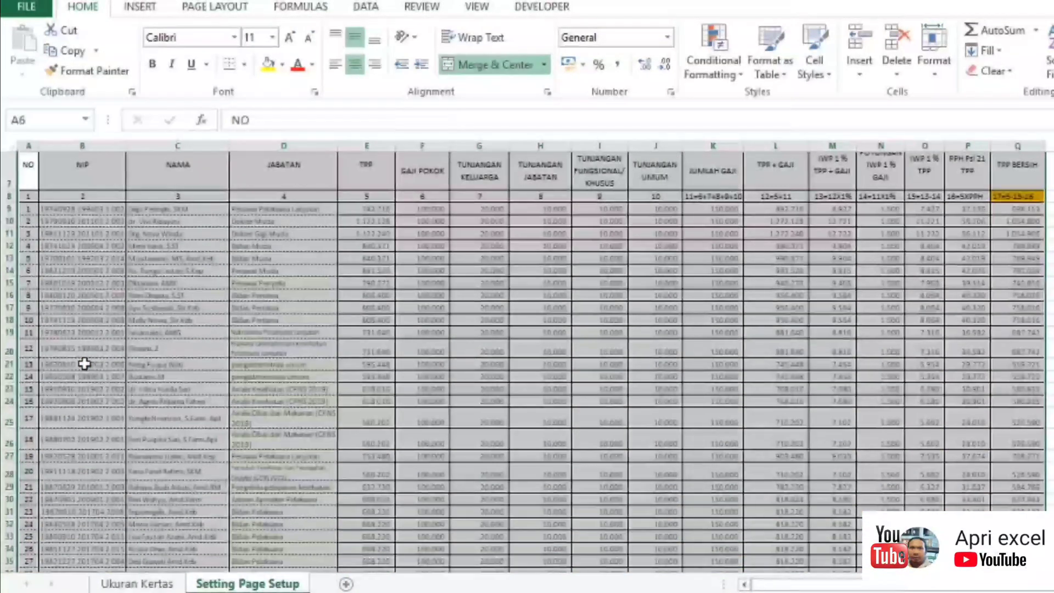
Open the print settings and set the print scope to Print Selection for the selected table range
{"action": "key", "text": "ctrl+p"}
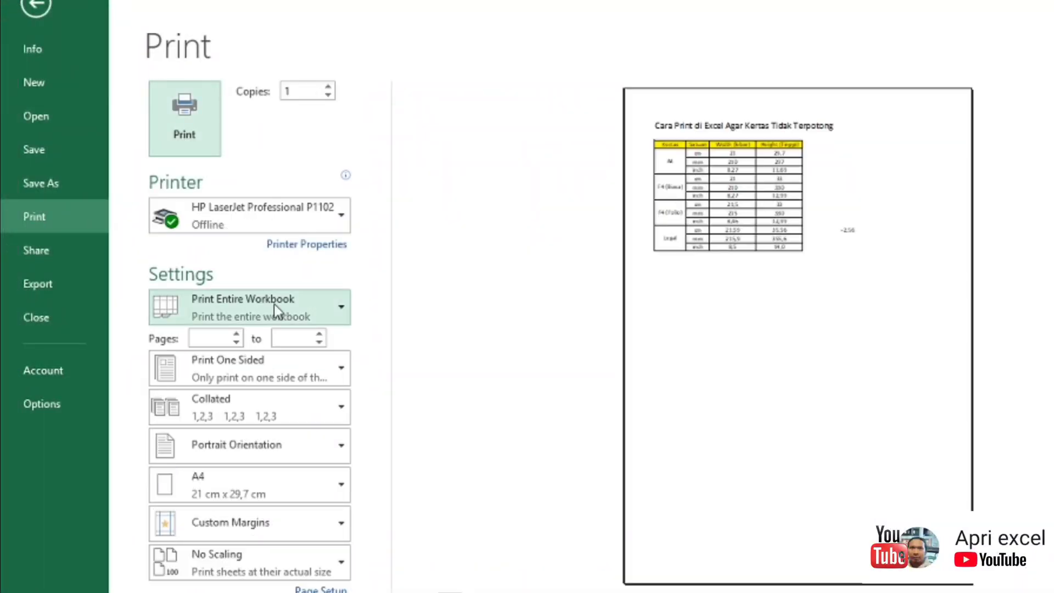
{"action": "left_click", "coordinate": [275, 304]}
{"action": "left_click", "coordinate": [248, 434]}
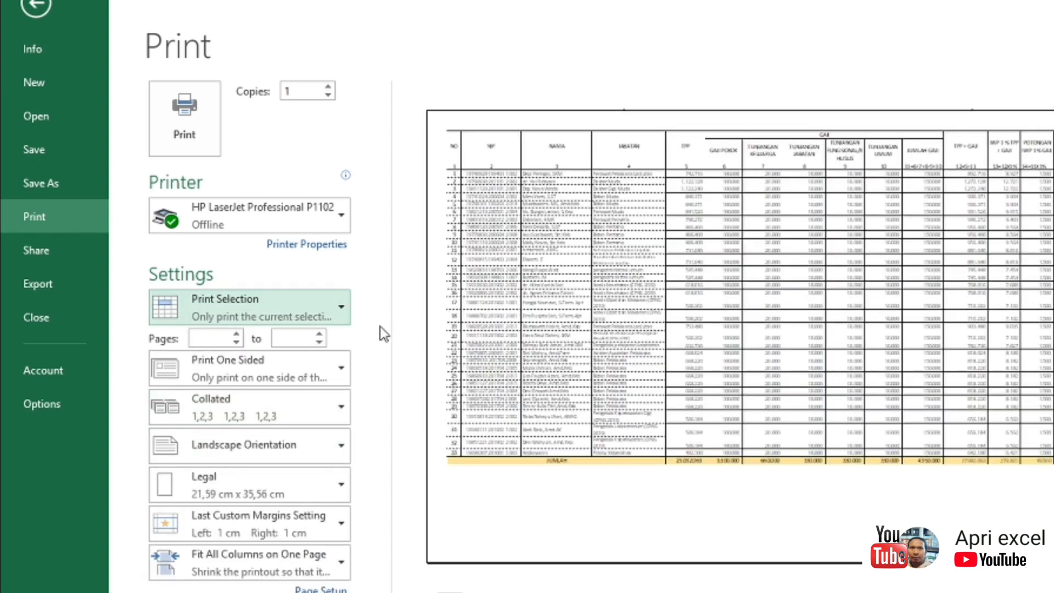
Set the print scope to Print Active Sheets, review both pages in the preview, and return to the sheet
{"action": "left_click", "coordinate": [331, 319]}
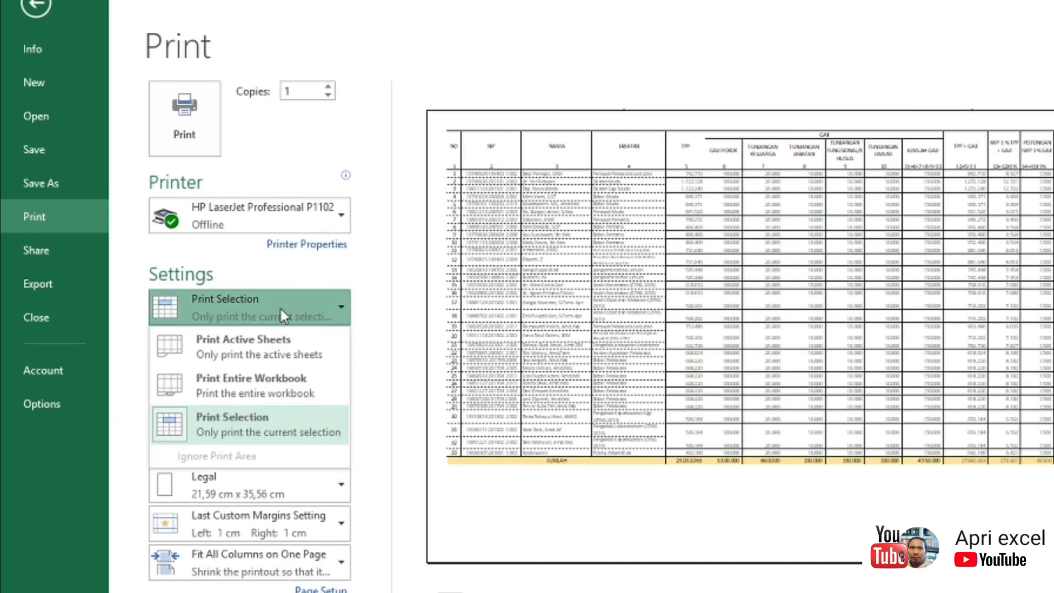
{"action": "left_click", "coordinate": [239, 346]}
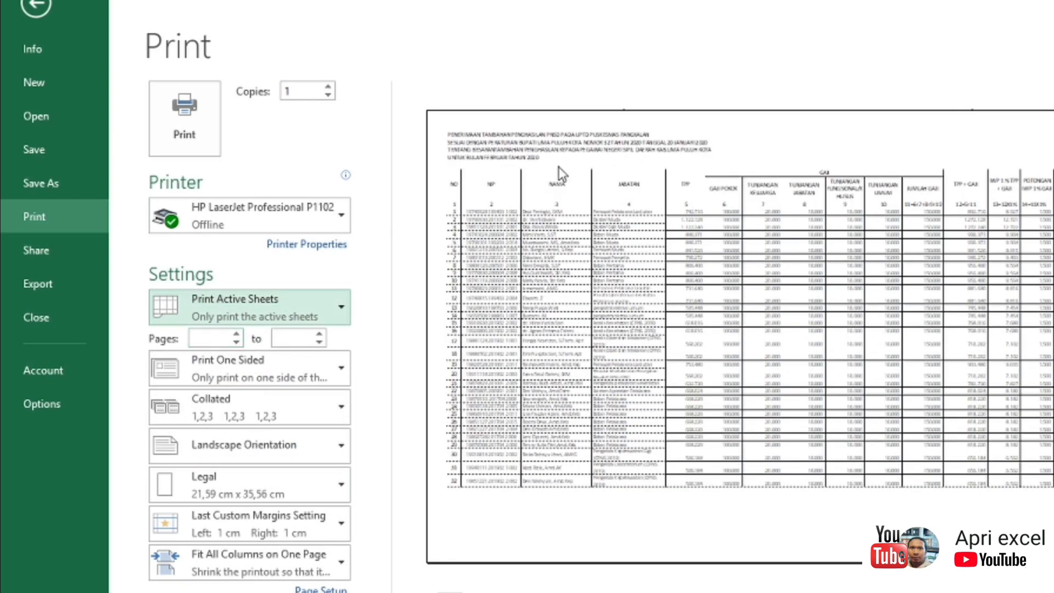
{"action": "scroll", "coordinate": [774, 248], "scroll_direction": "down", "scroll_amount": 1}
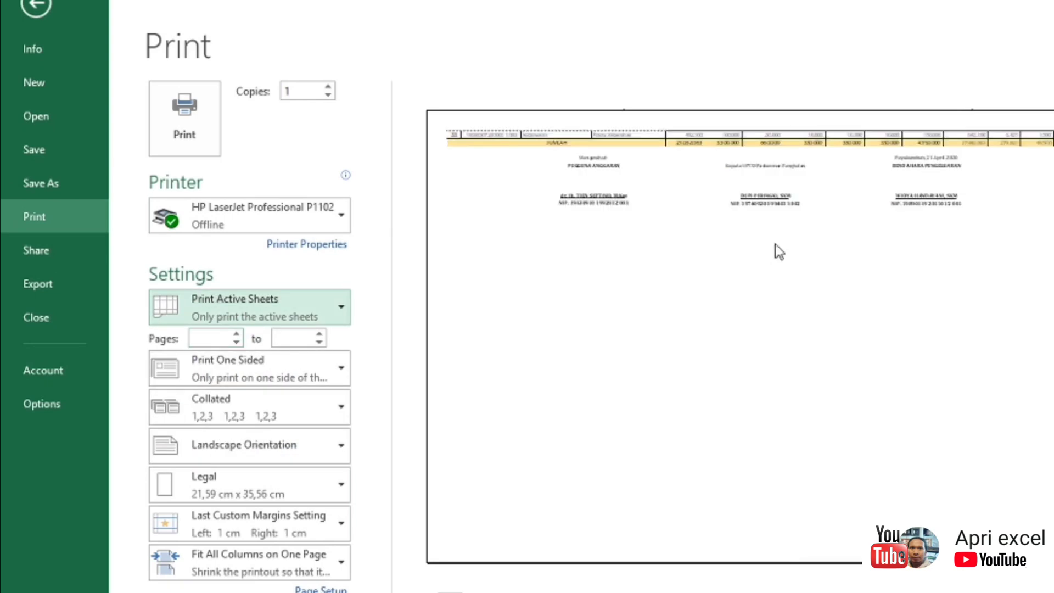
{"action": "key", "text": "Escape"}
{"action": "left_click", "coordinate": [250, 398]}
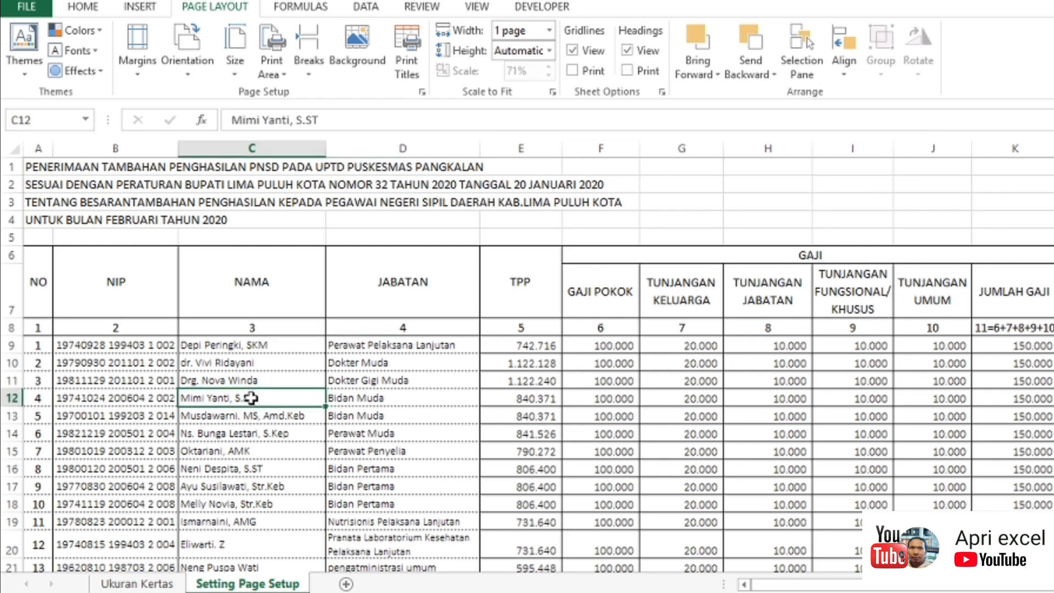